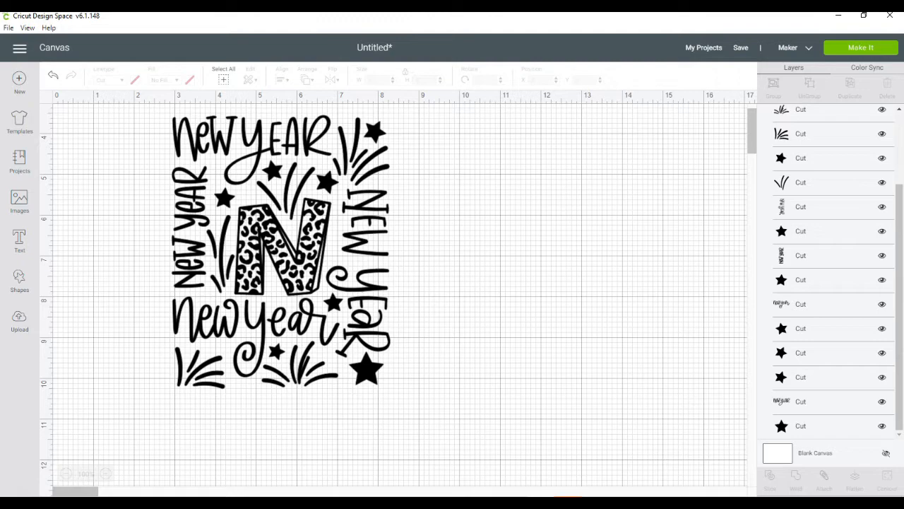
Undo the last change to the New Year design and ungroup it into separate layers.
key(ctrl+z)
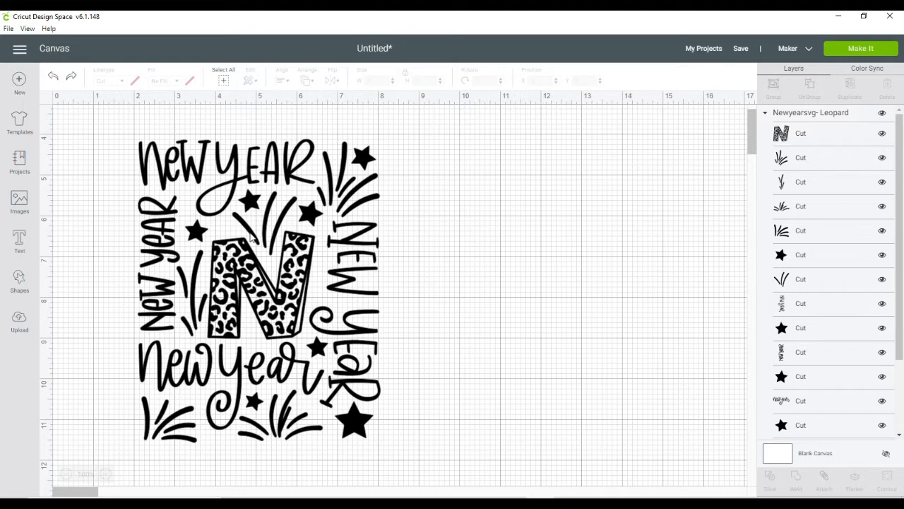
click(249, 282)
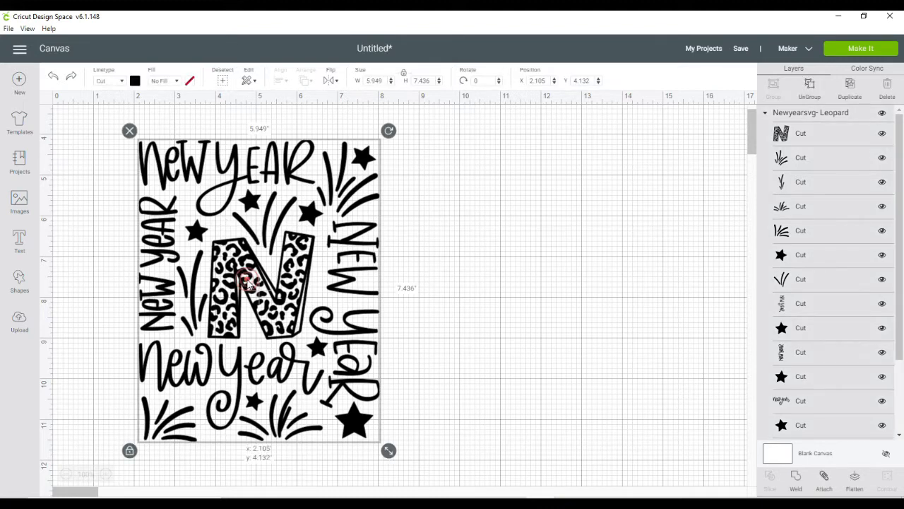
right_click(249, 284)
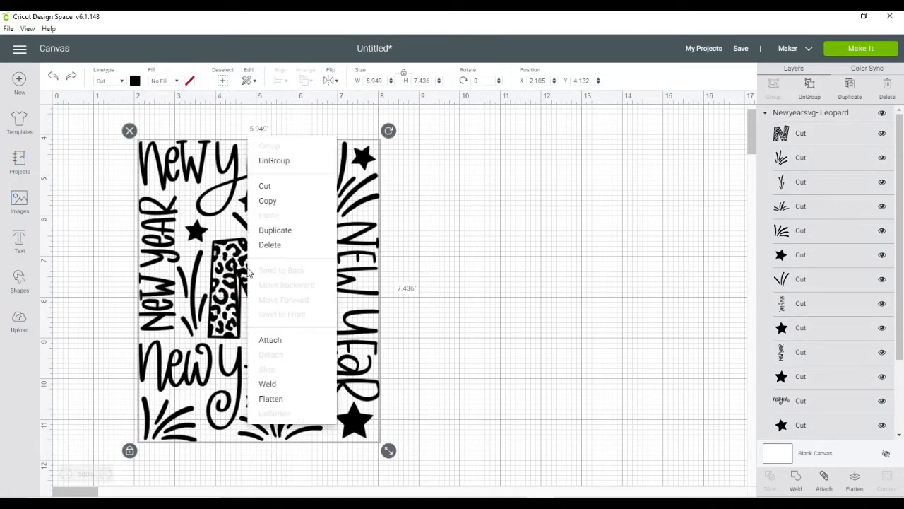
click(281, 165)
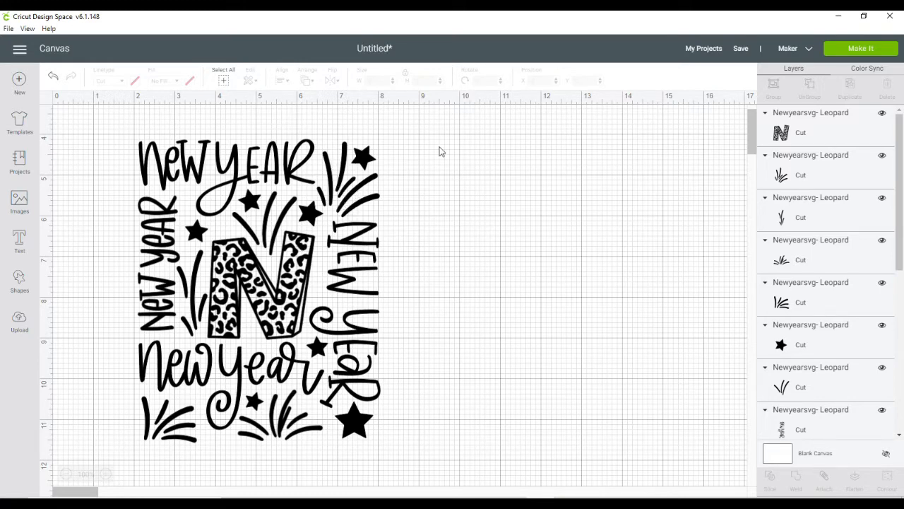
Attach the five firework burst layers to each other, leaving out the stars, the leopard N and the lettering.
click(812, 177)
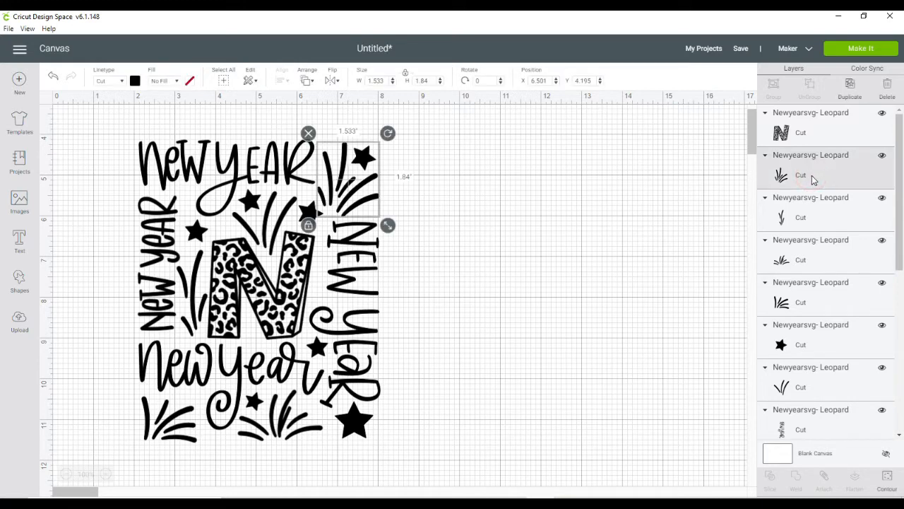
shift+click(809, 216)
shift+click(816, 259)
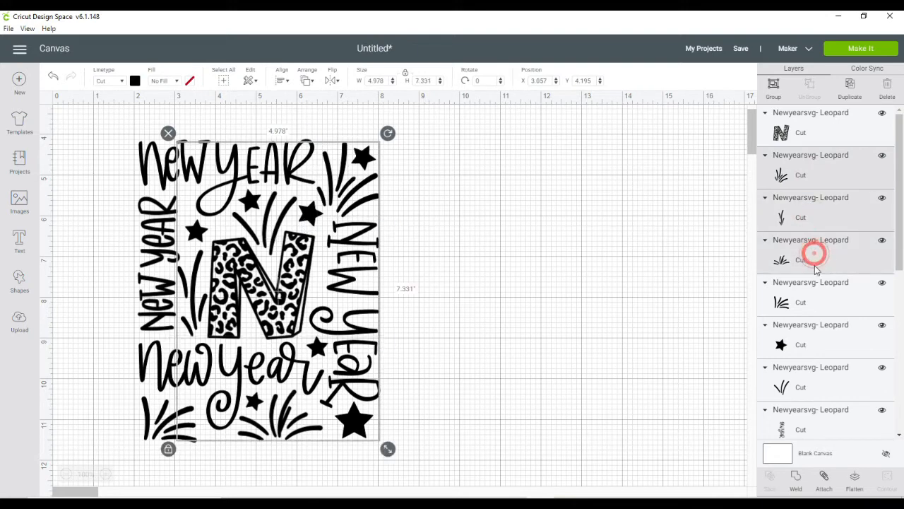
shift+click(816, 302)
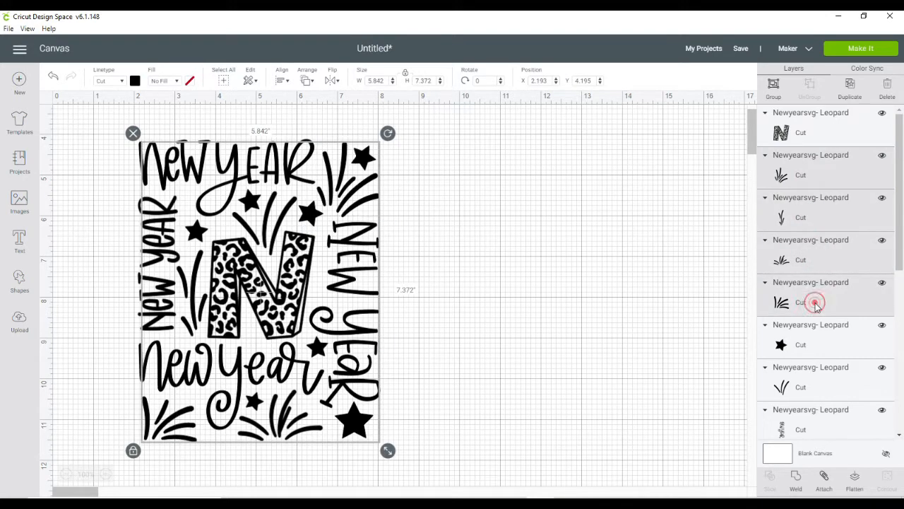
shift+click(839, 385)
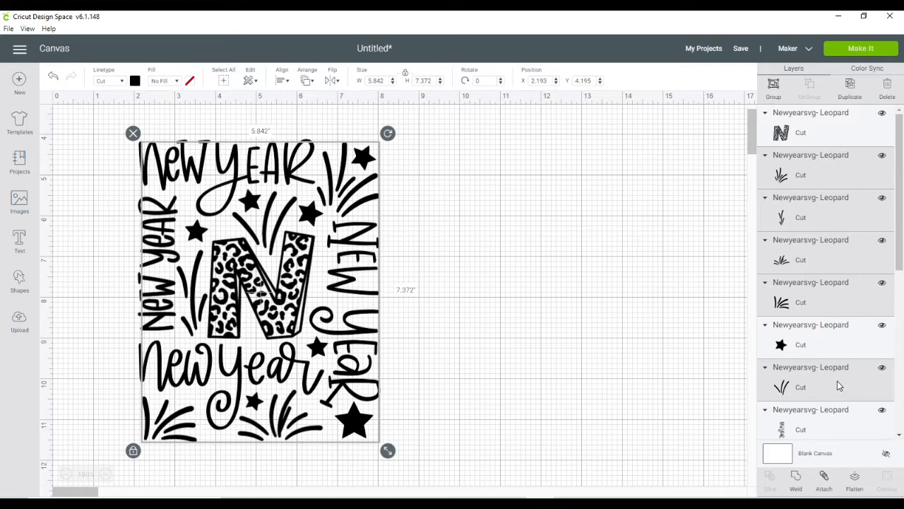
click(824, 481)
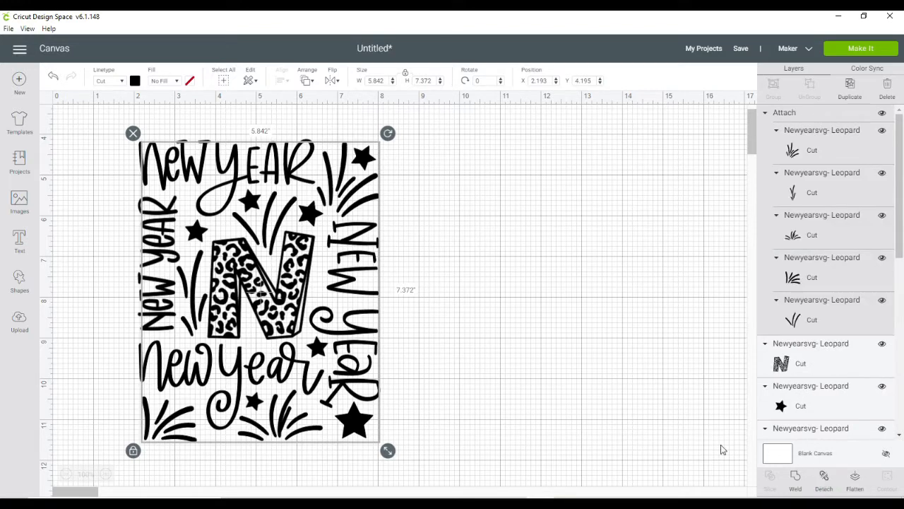
Change the material color of the attached firework bursts to light grey.
click(135, 81)
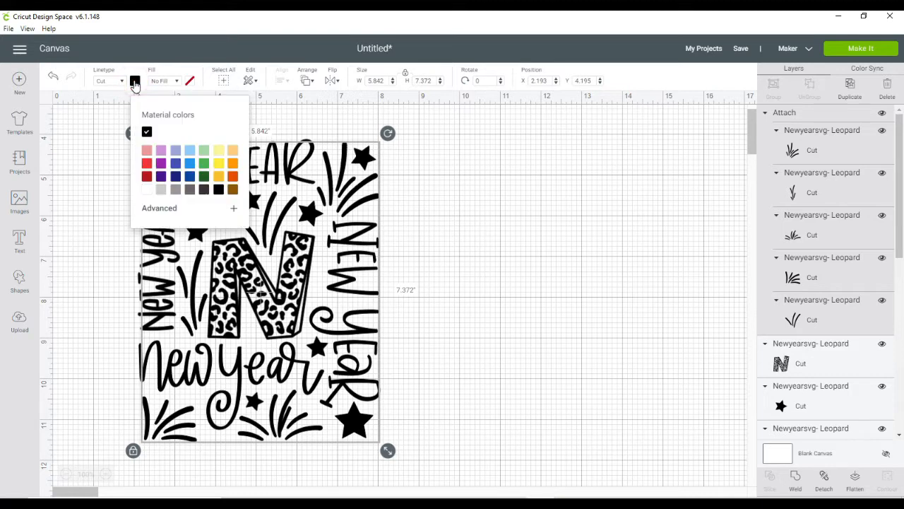
click(161, 191)
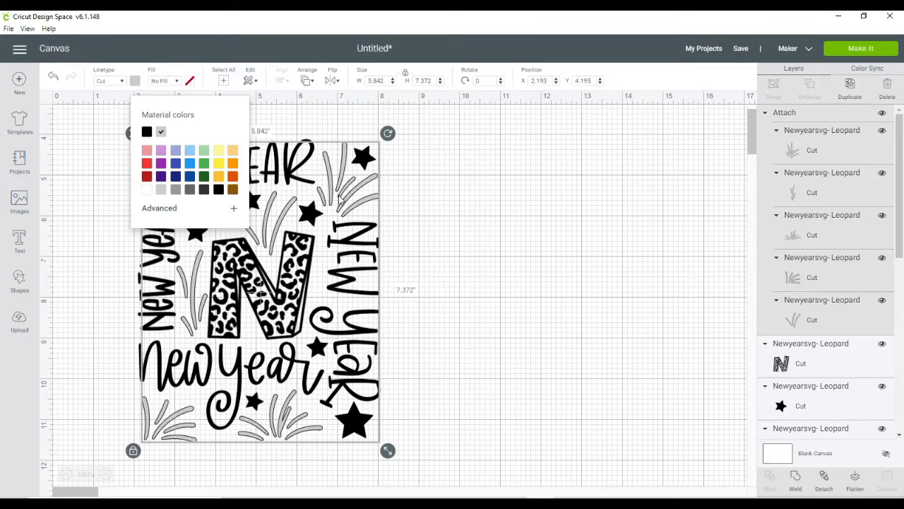
click(449, 241)
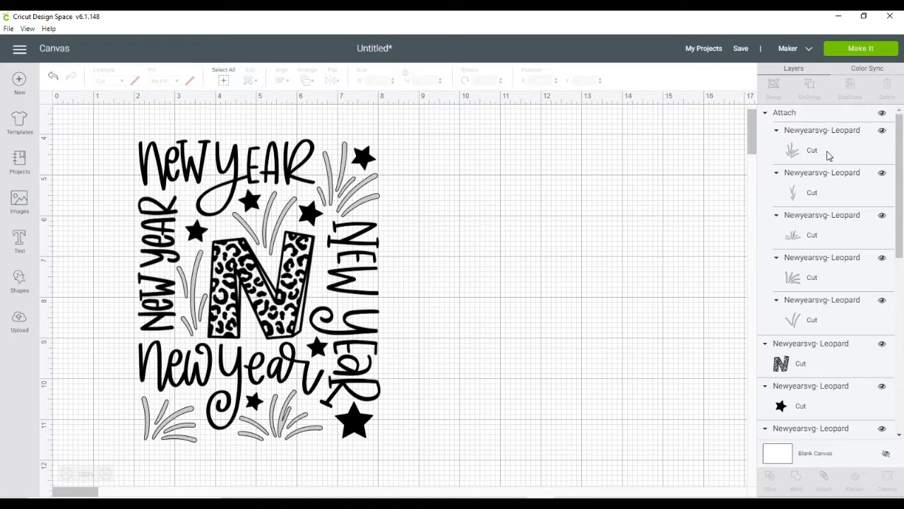
Attach the leopard-print N and all seven star layers into one set.
click(837, 362)
drag(901, 217, 900, 311)
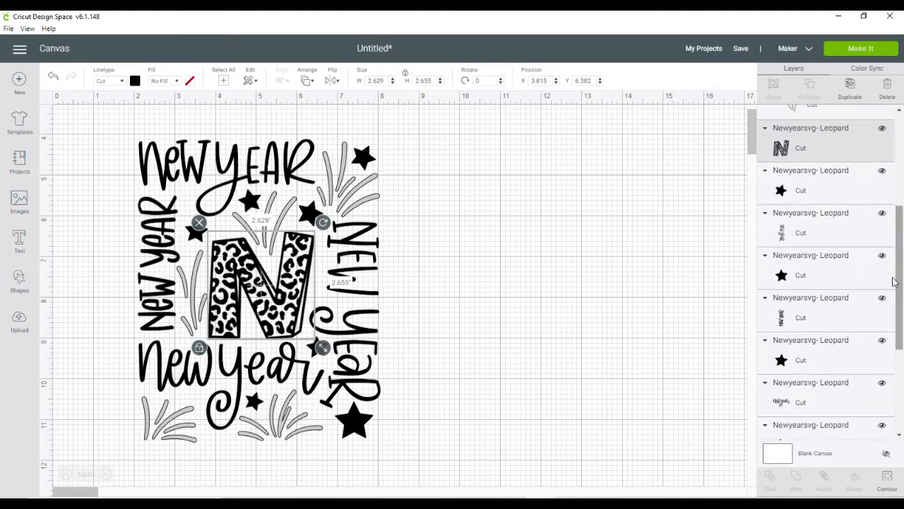
shift+click(830, 189)
shift+click(846, 270)
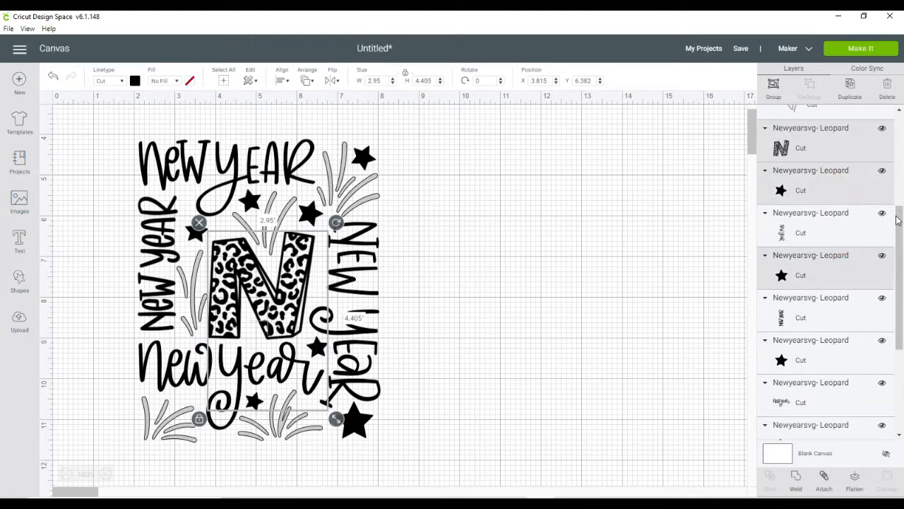
scroll(869, 220, down, 3)
shift+click(828, 196)
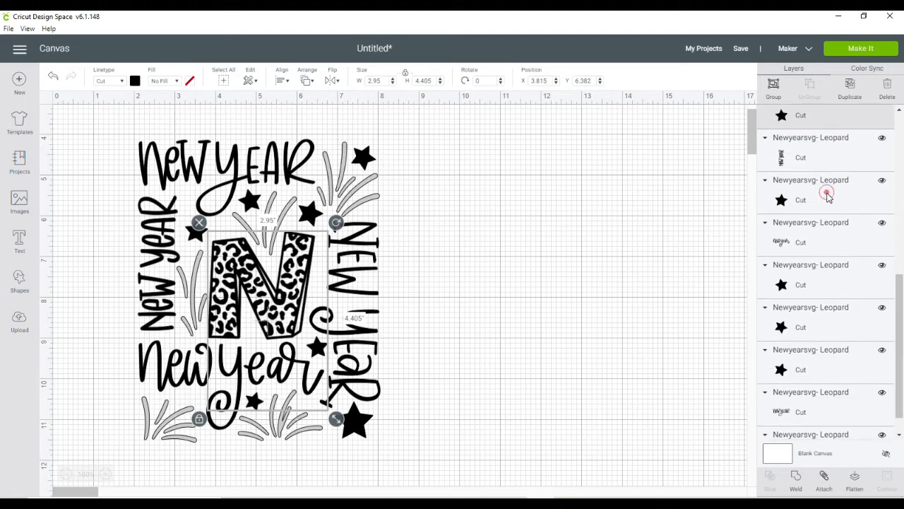
drag(902, 261, 903, 362)
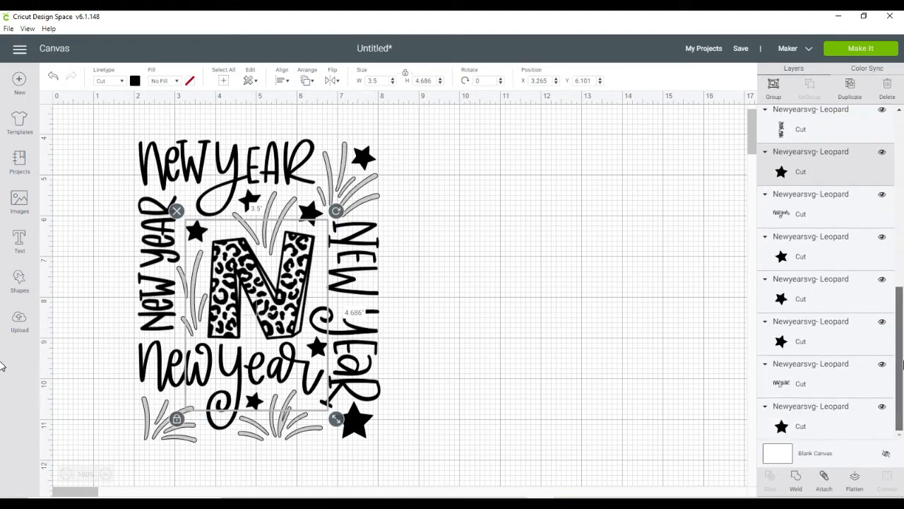
shift+click(831, 258)
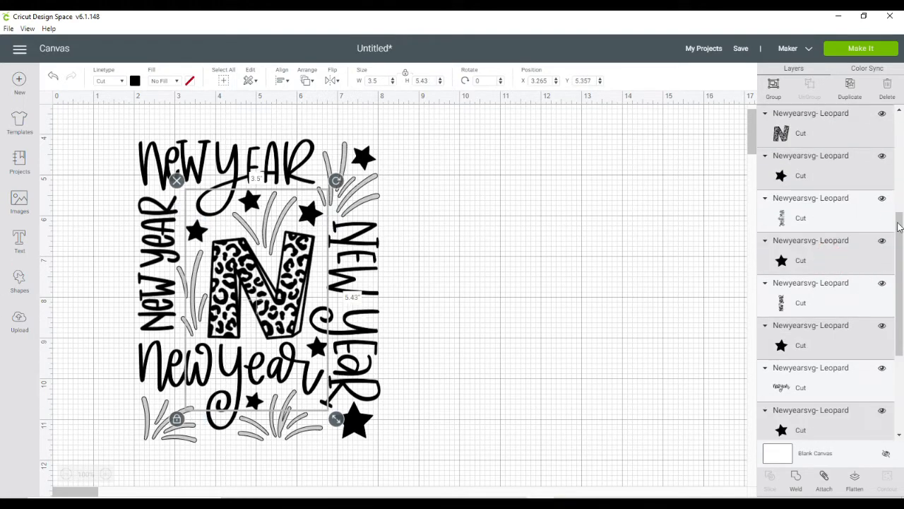
drag(899, 226, 901, 300)
shift+click(857, 297)
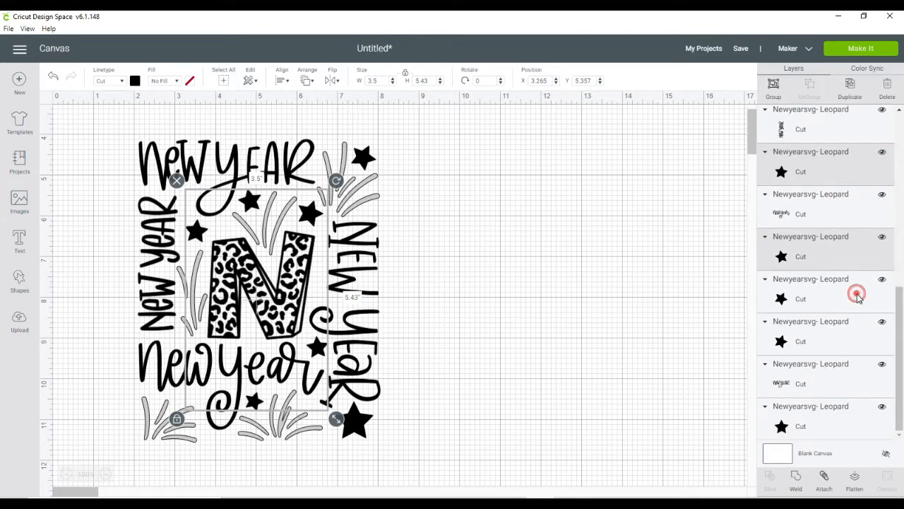
drag(901, 263, 903, 366)
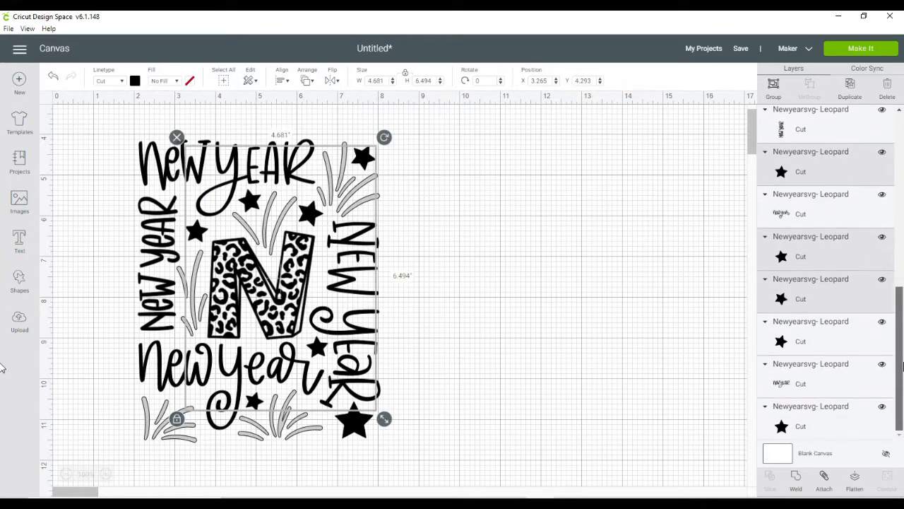
shift+click(851, 340)
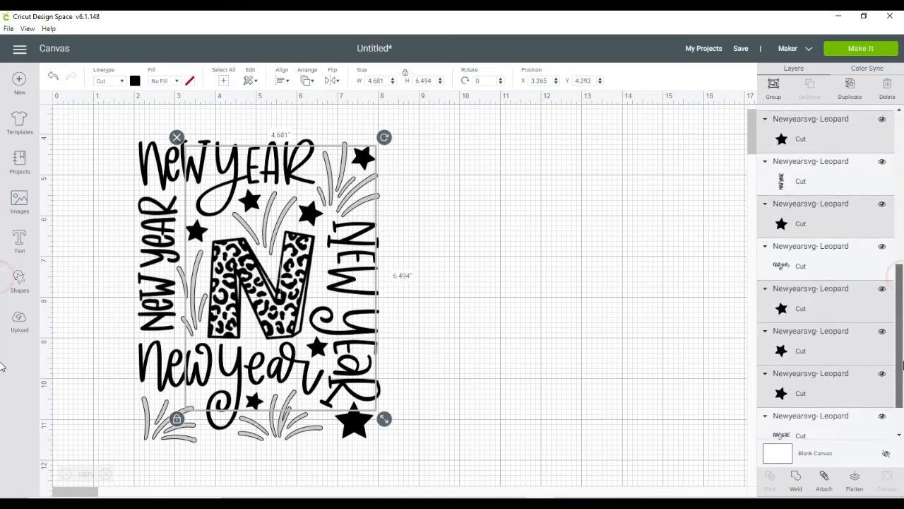
shift+click(856, 420)
drag(900, 311, 903, 401)
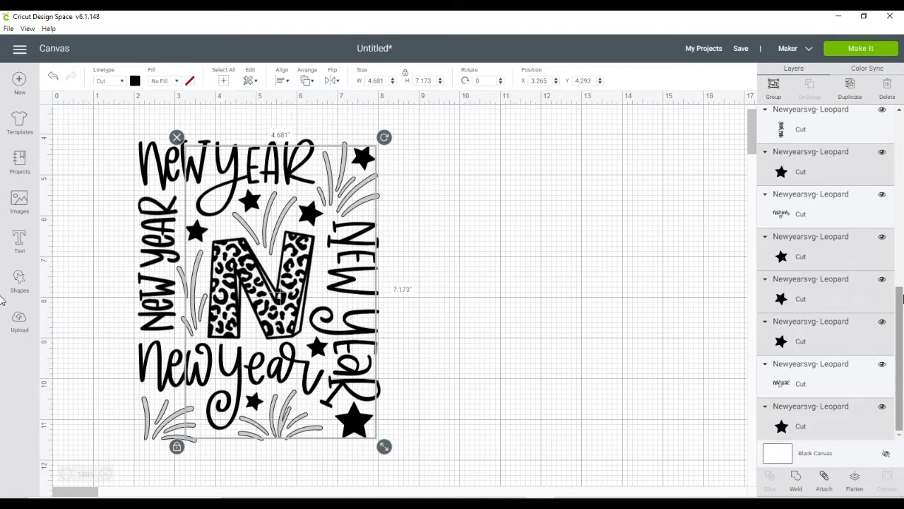
click(825, 481)
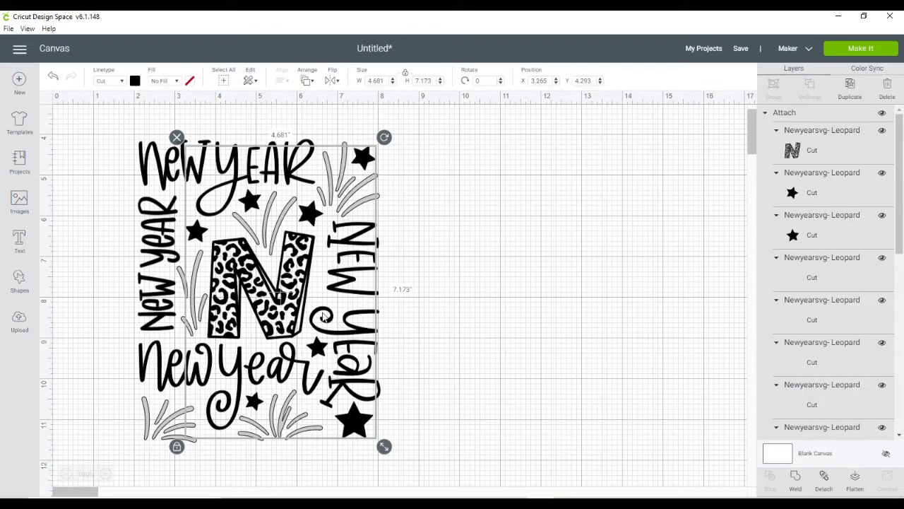
Change the material color of the attached N and stars to golden yellow.
click(135, 81)
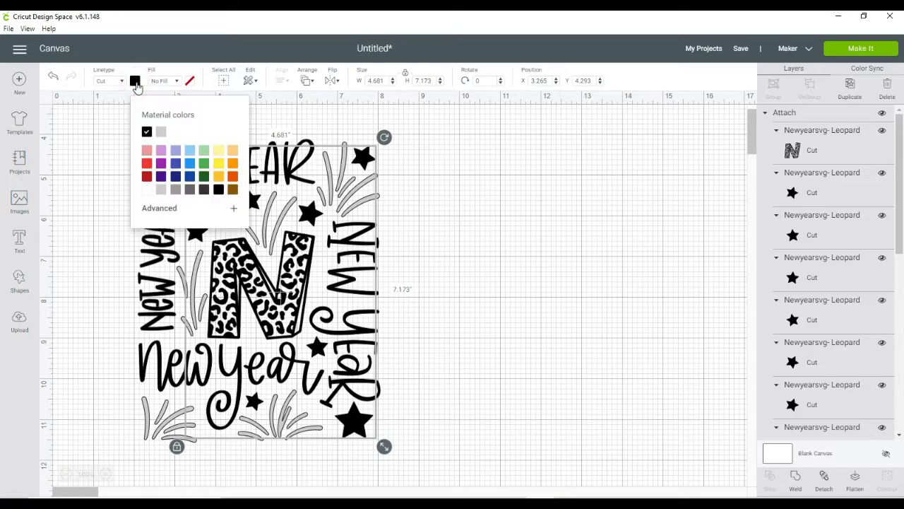
click(220, 177)
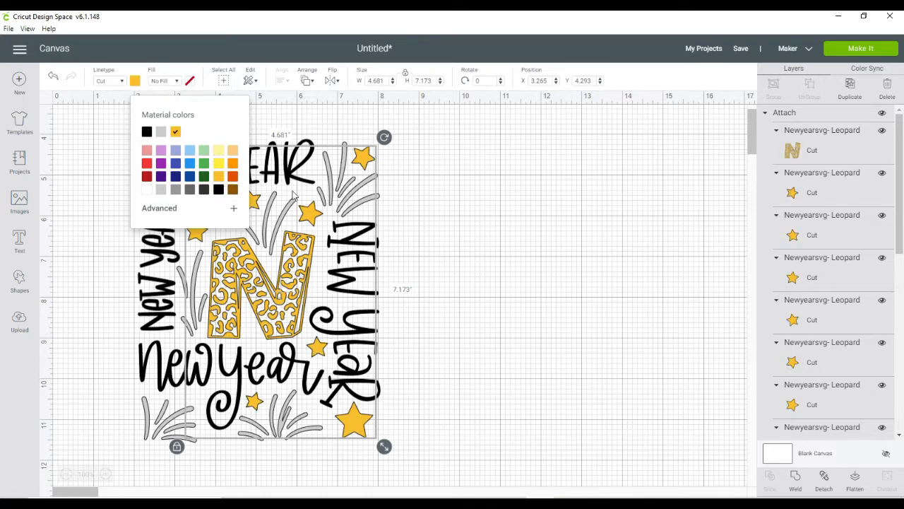
click(410, 237)
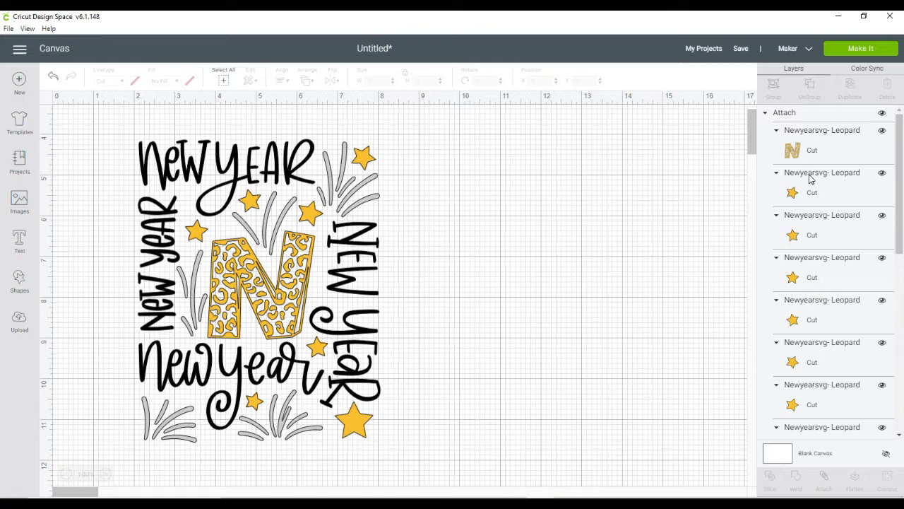
Attach the four black "New Year" lettering layers into one set.
drag(900, 155, 902, 304)
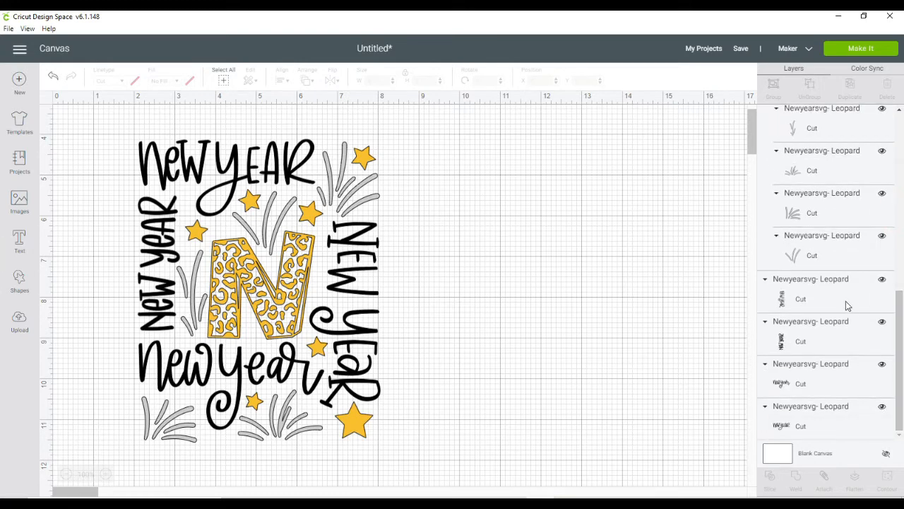
click(822, 297)
shift+click(841, 338)
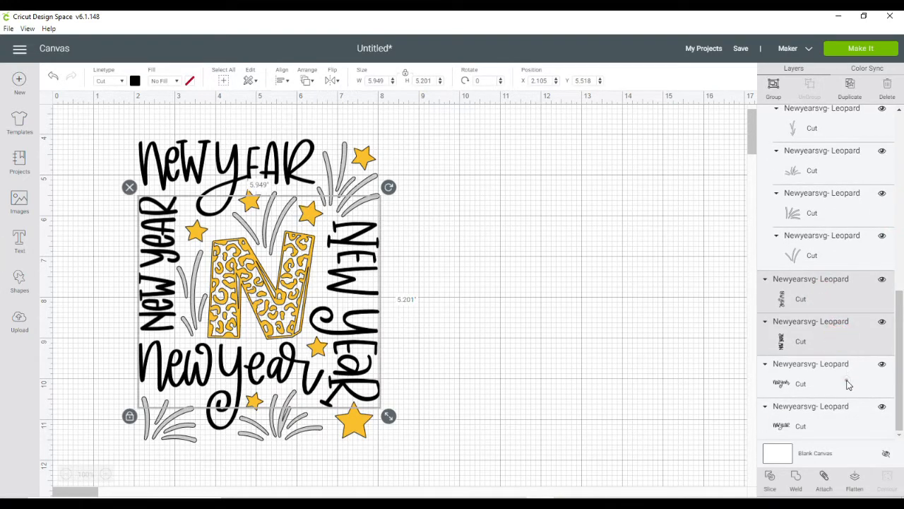
shift+click(848, 379)
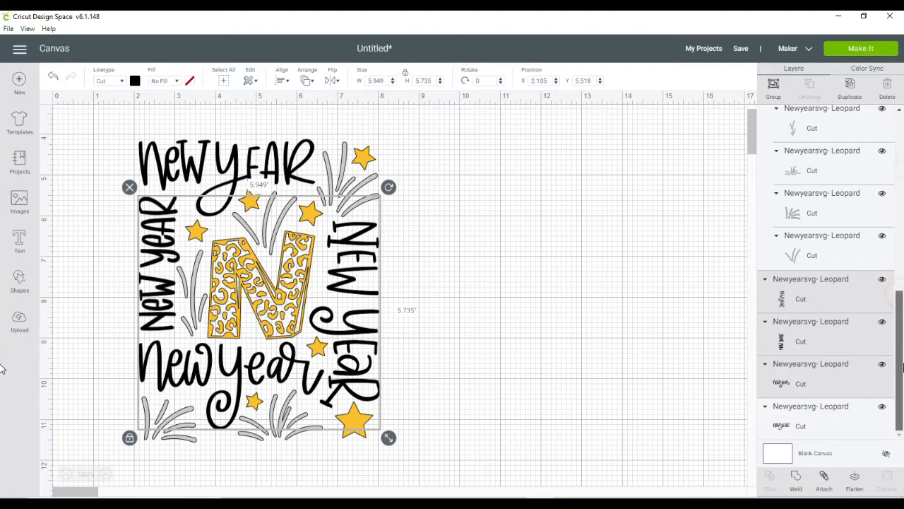
shift+click(847, 417)
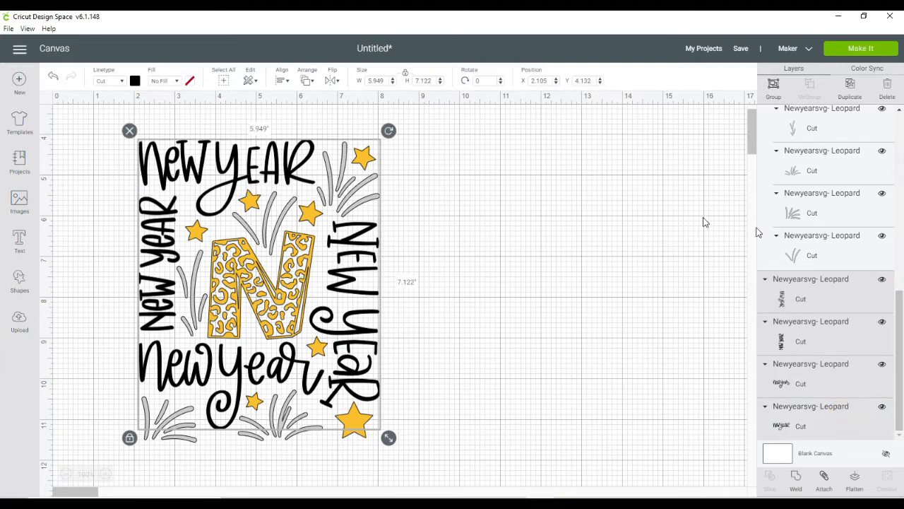
click(825, 479)
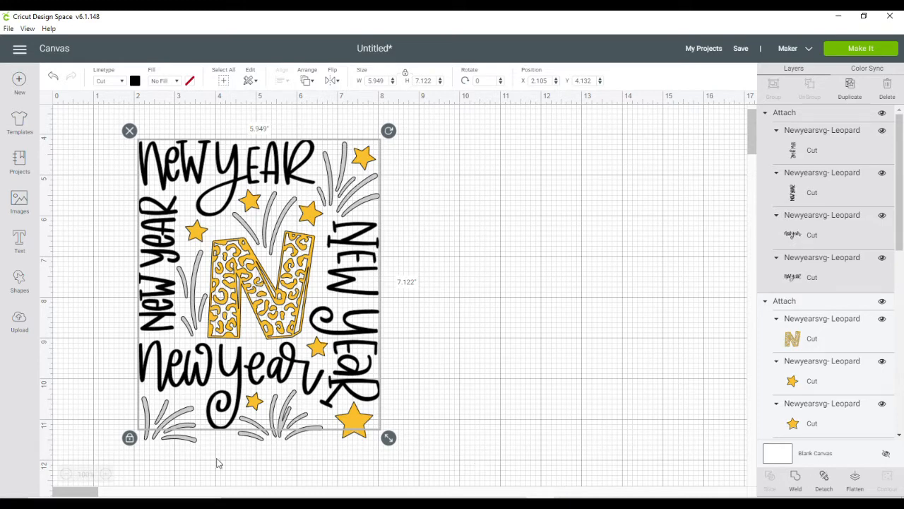
Change the material color of the attached "New Year" lettering to white.
click(135, 82)
click(146, 191)
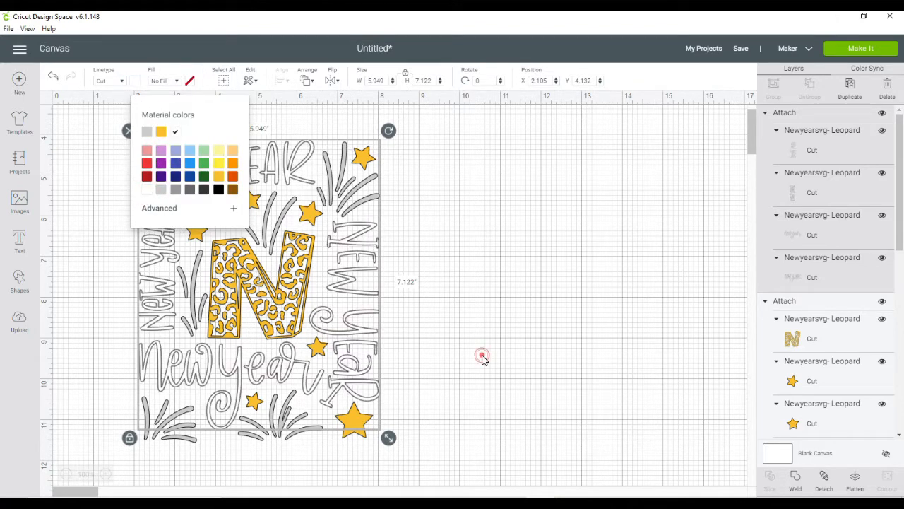
click(483, 361)
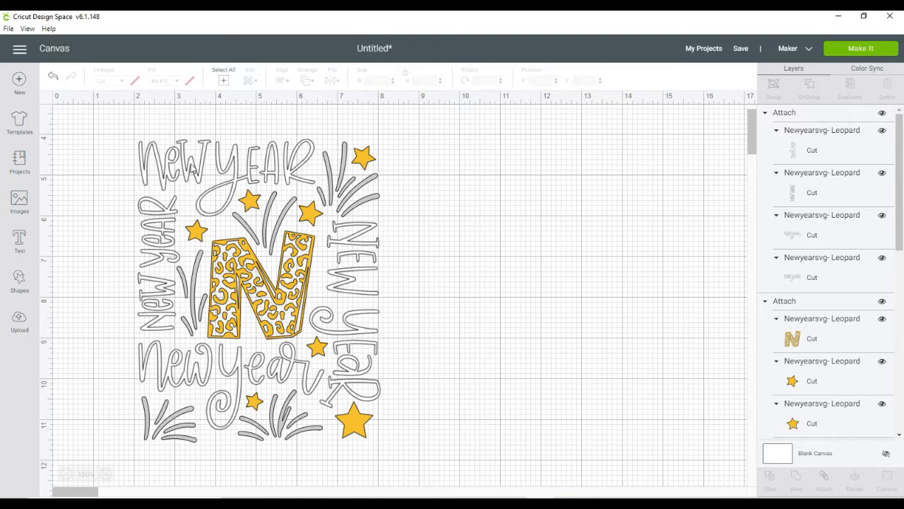
Duplicate the white "New Year" lettering and place the copy beside the design at about X 8.9, Y 4.4.
click(267, 170)
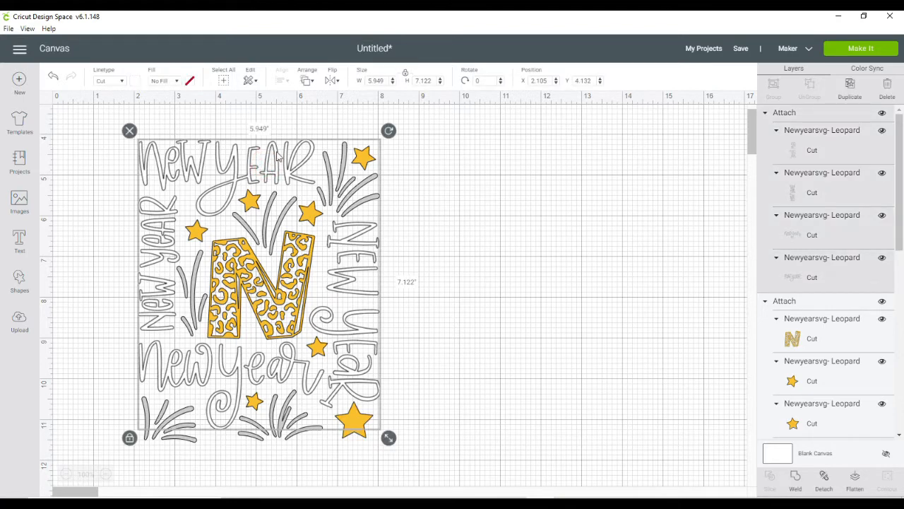
click(851, 90)
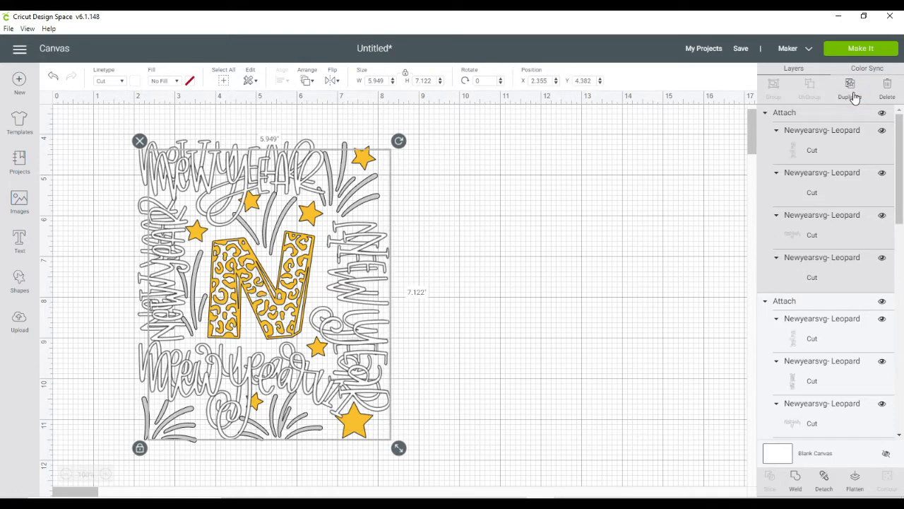
drag(372, 344, 638, 343)
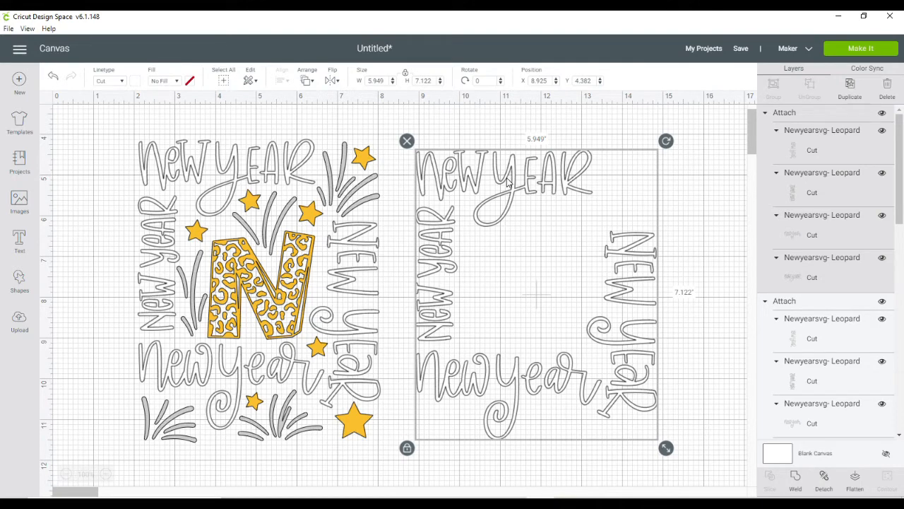
Set the lettering copy's linetype to Draw and move the original cut lettering from the design onto it.
click(121, 82)
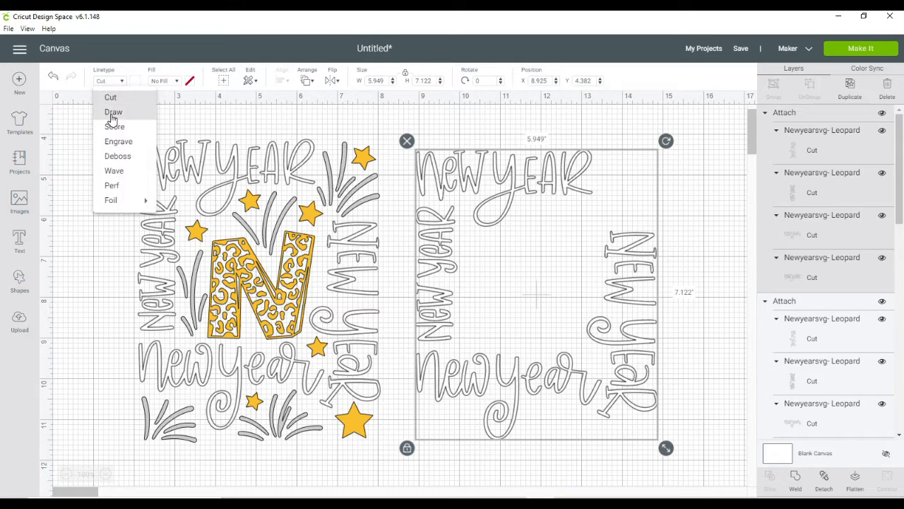
click(113, 113)
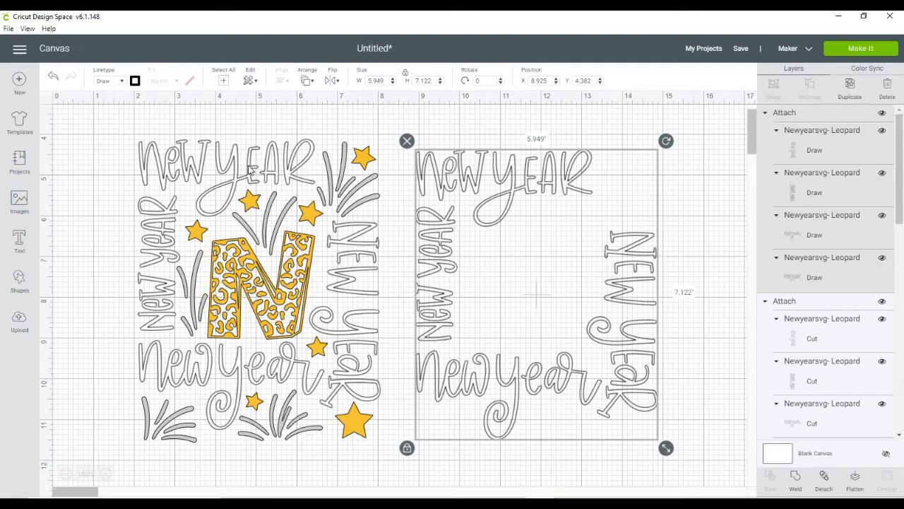
drag(244, 167, 522, 177)
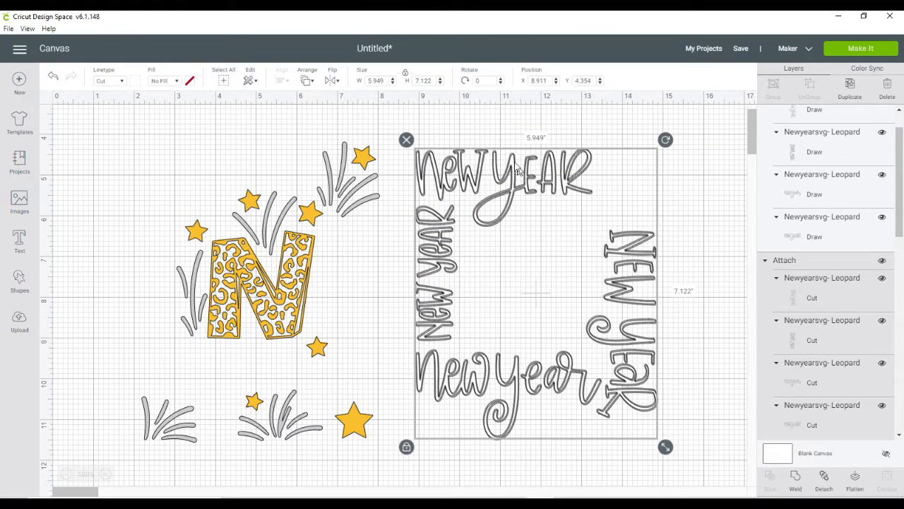
Align the Draw and Cut lettering sets on each other's center.
click(422, 120)
drag(416, 120, 704, 467)
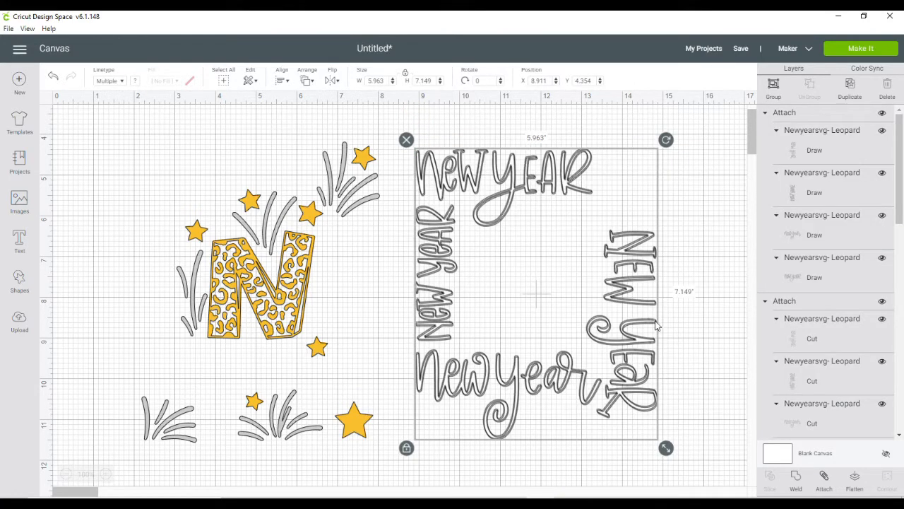
click(281, 79)
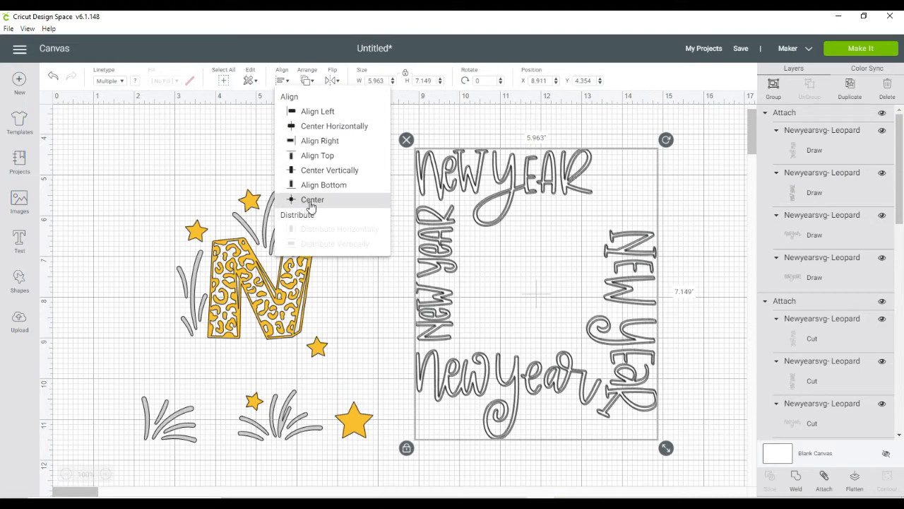
click(310, 200)
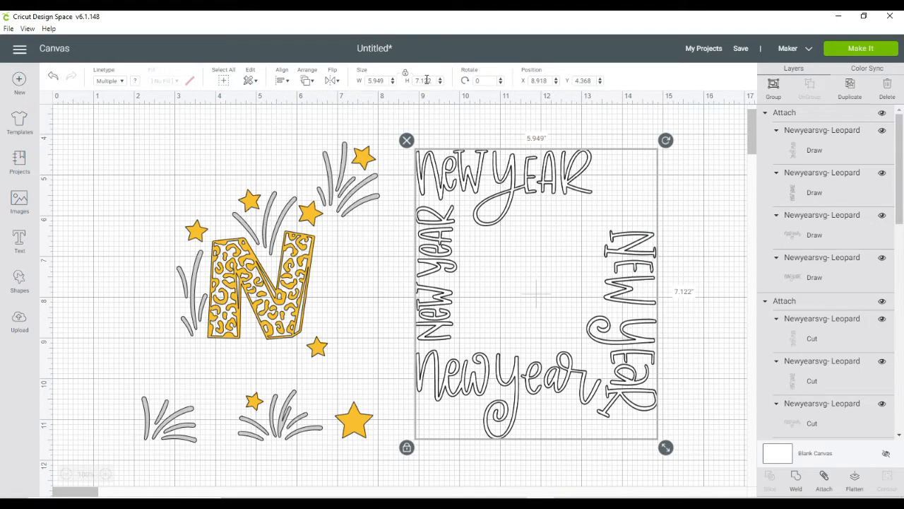
click(424, 116)
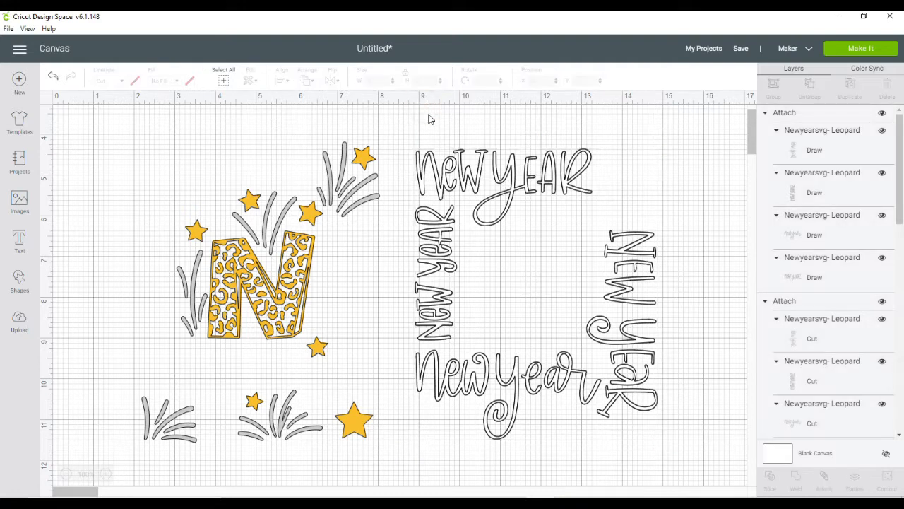
Attach the Draw and Cut lettering together and move the attached set back around the N design.
drag(446, 145, 727, 465)
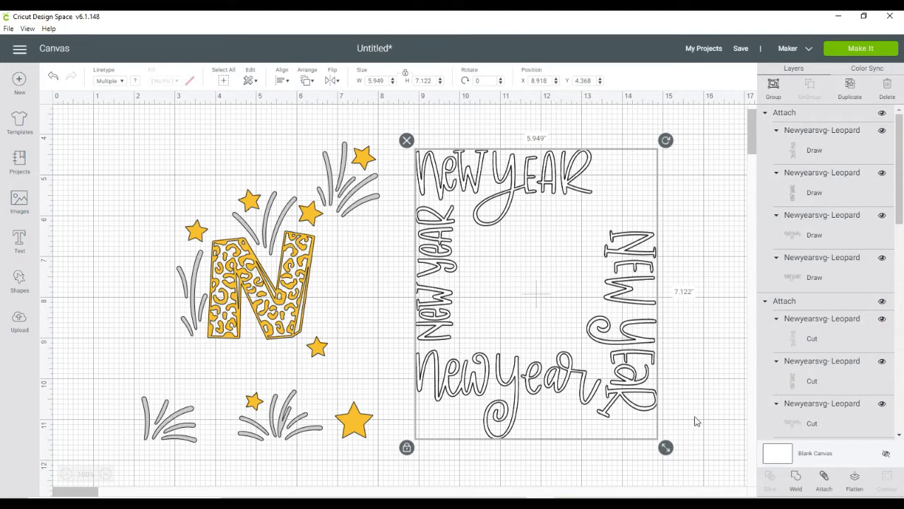
click(825, 483)
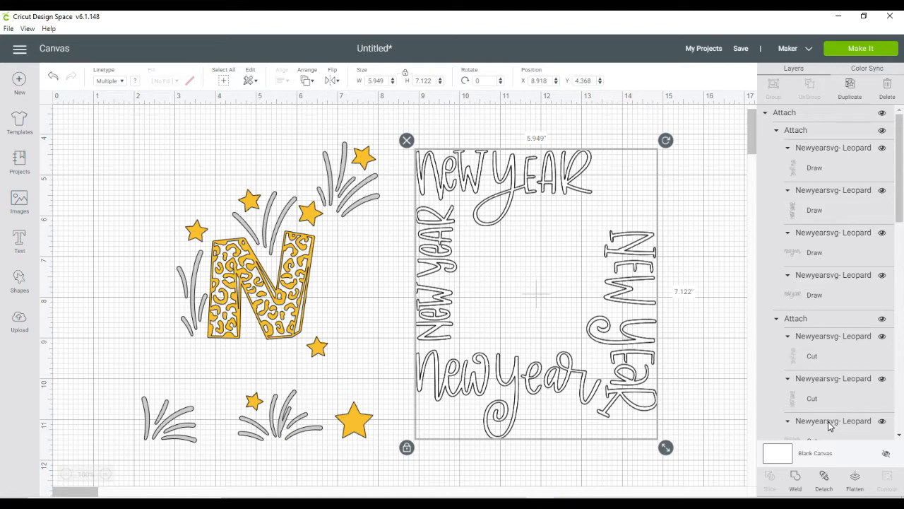
drag(644, 386, 372, 381)
click(429, 431)
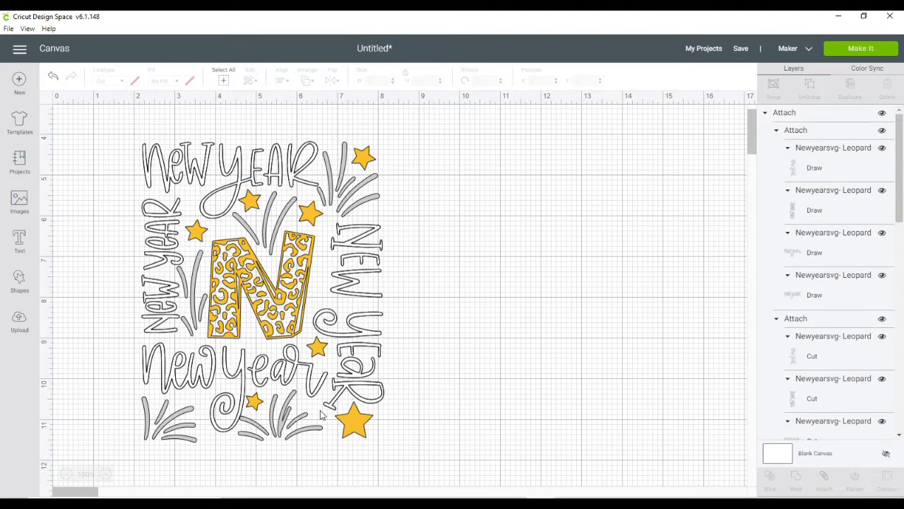
Group the whole design and move it to about X 9.2, Y 4.5.
click(90, 119)
drag(113, 135, 538, 489)
click(774, 93)
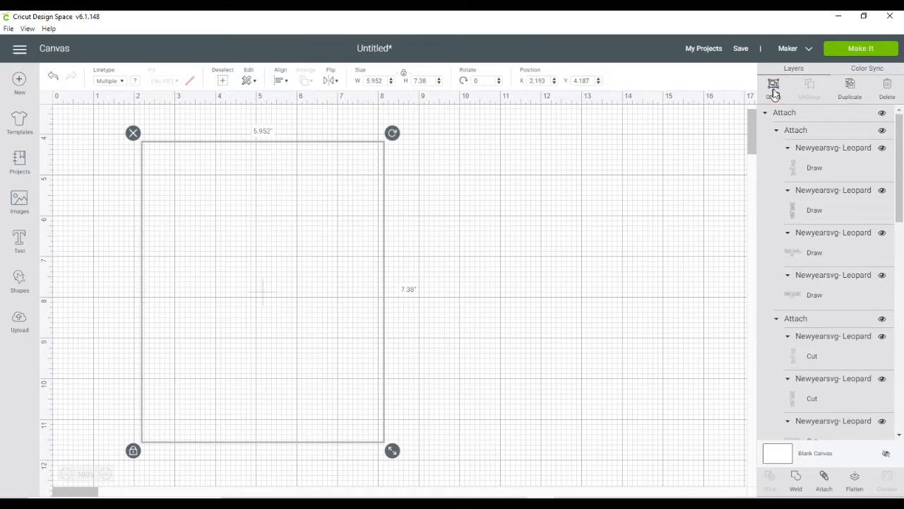
drag(309, 375, 671, 397)
drag(594, 392, 594, 392)
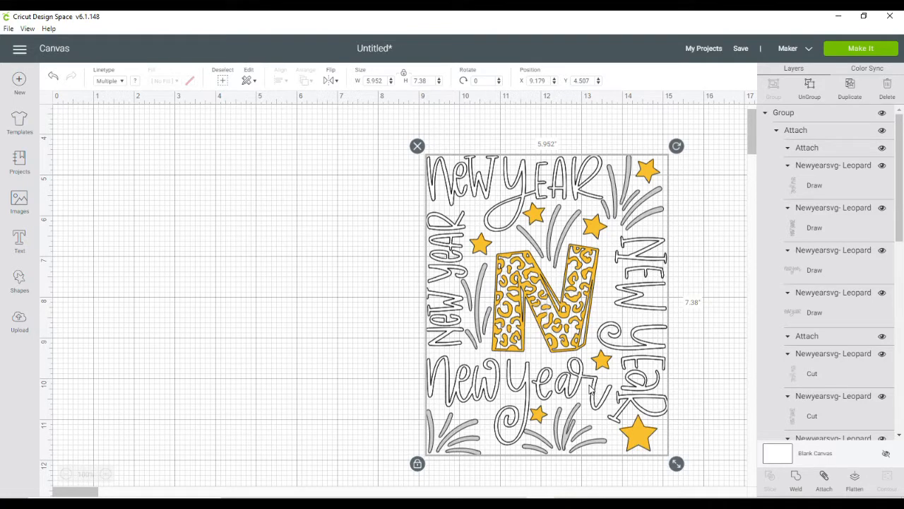
Add the V-neck t-shirts template to the canvas.
click(23, 124)
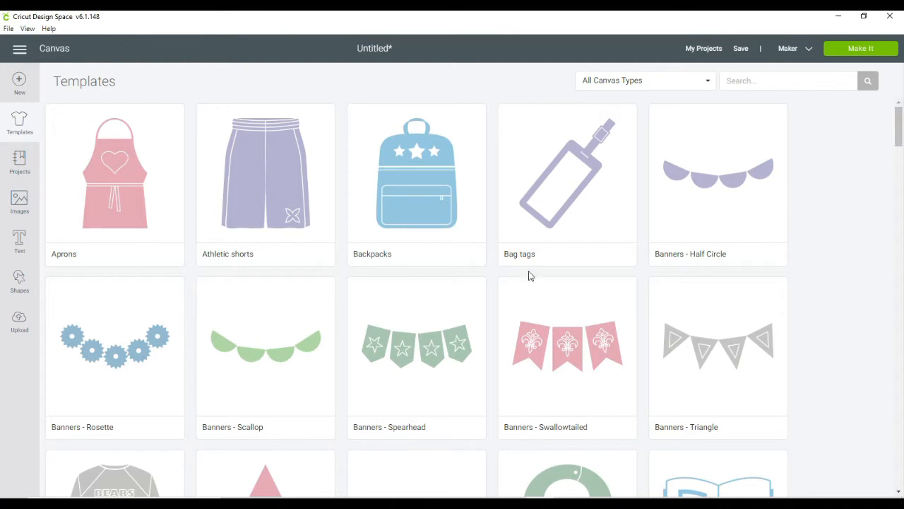
drag(896, 111, 901, 443)
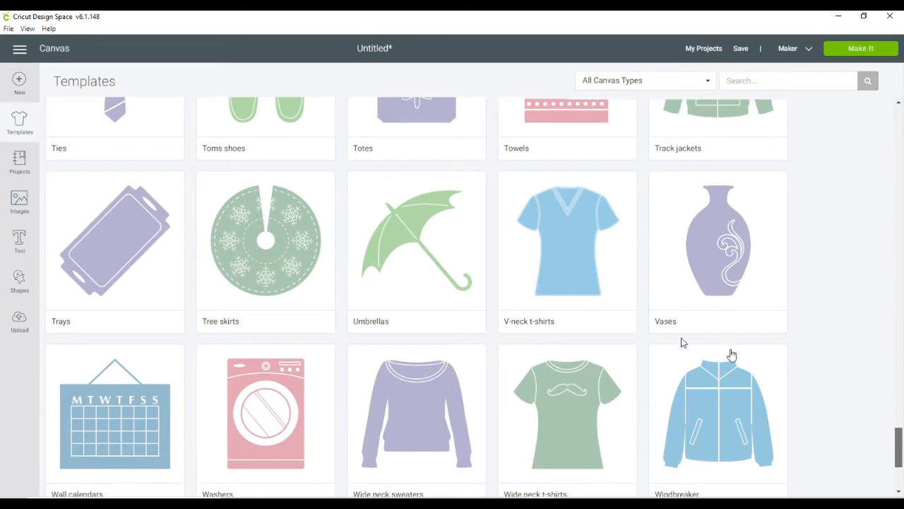
click(570, 256)
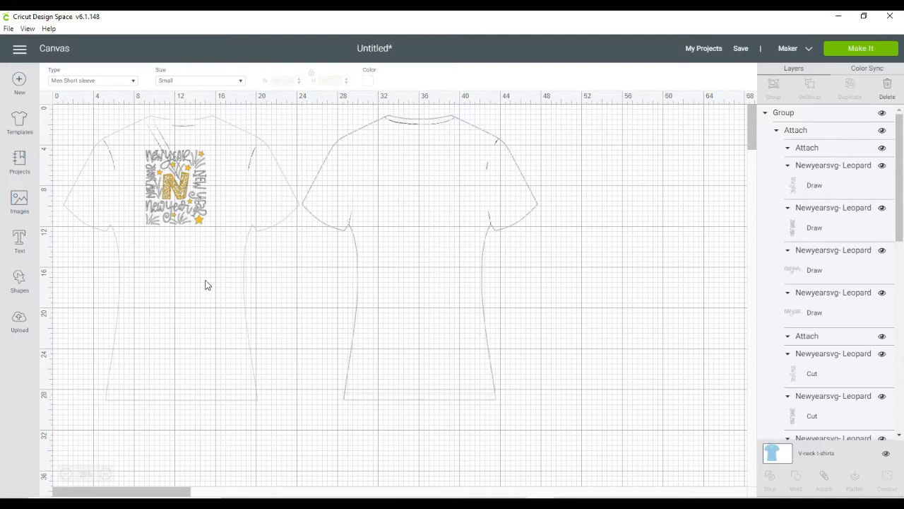
Move the grouped design to about X 8.7, Y 11.1 on the front shirt and hide the canvas grid.
click(173, 193)
drag(173, 193, 155, 241)
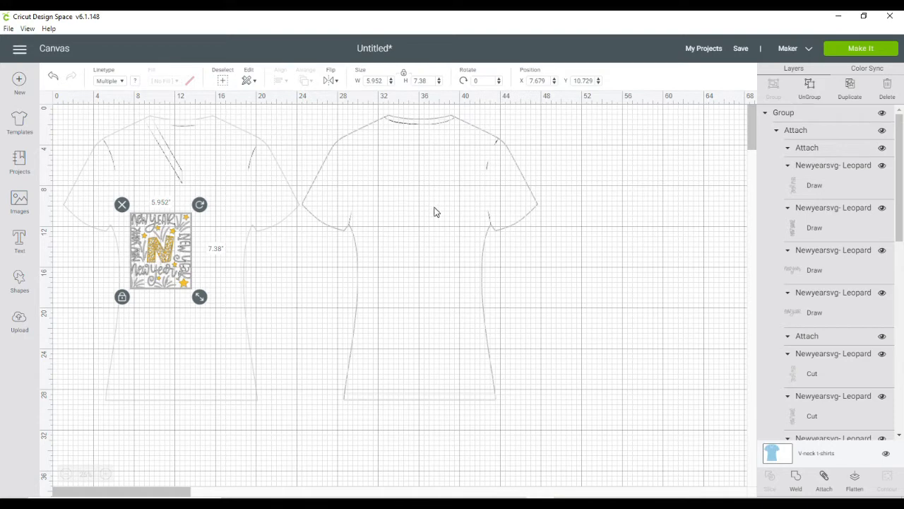
drag(169, 253, 181, 257)
click(703, 260)
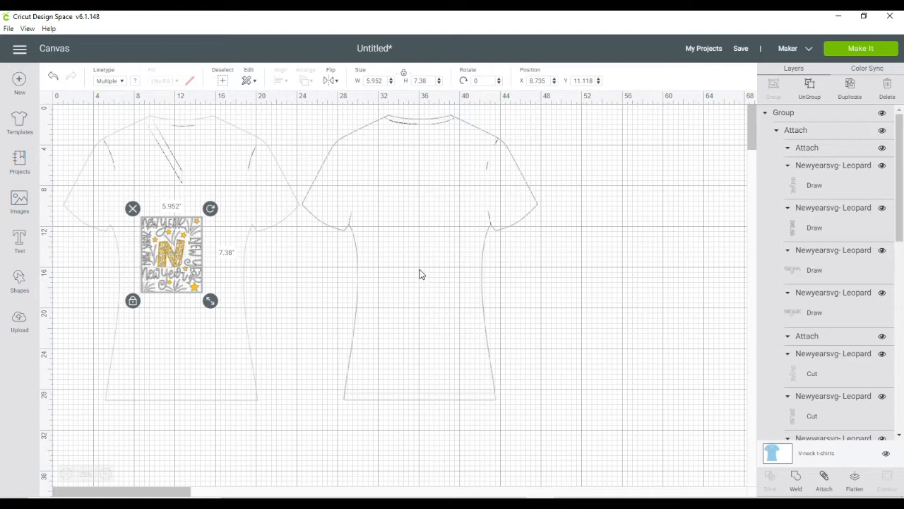
click(48, 101)
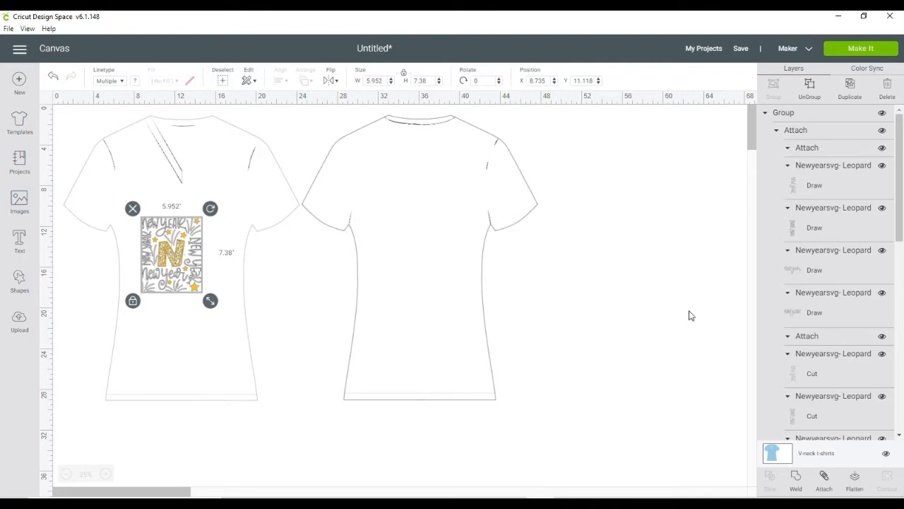
Set the shirt template to Women Short sleeve, size Medium, in black.
click(778, 455)
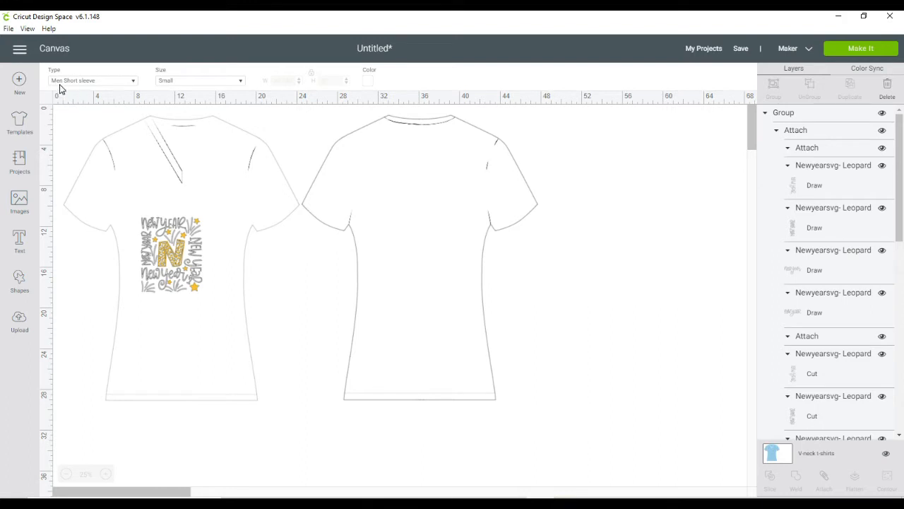
click(134, 83)
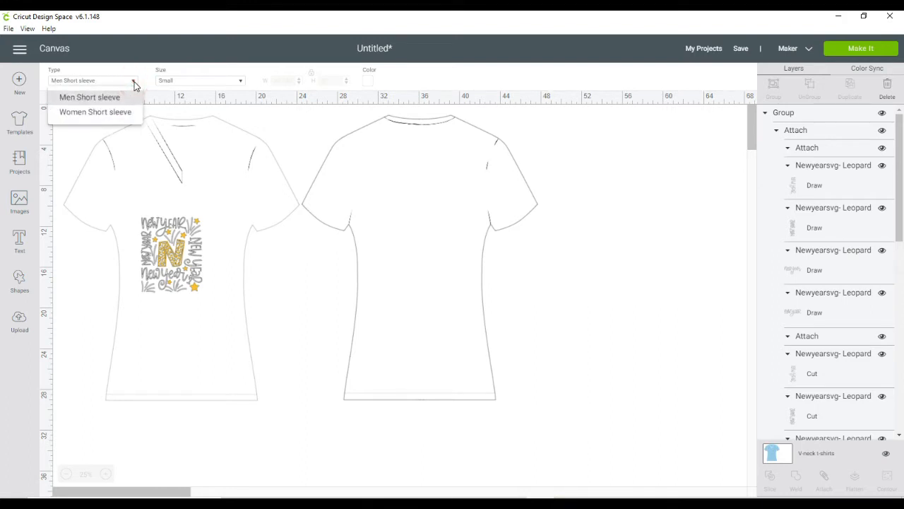
click(93, 113)
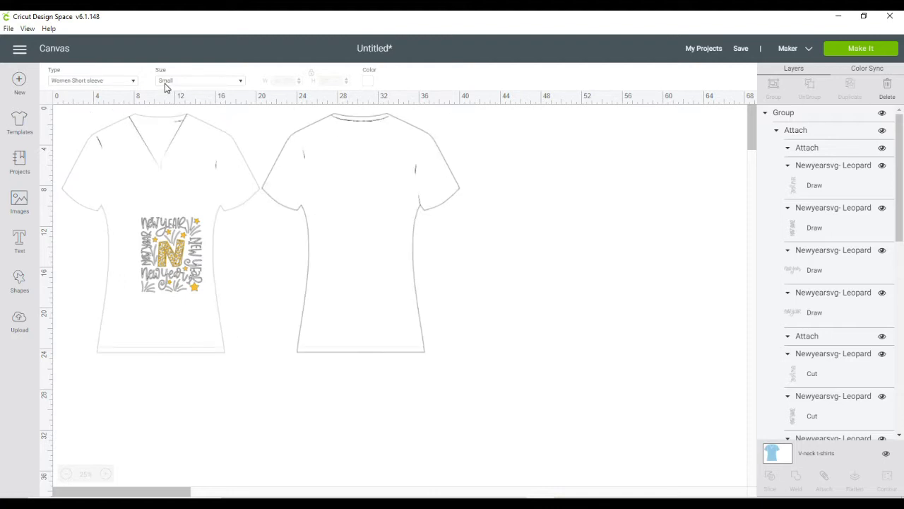
click(241, 82)
click(176, 127)
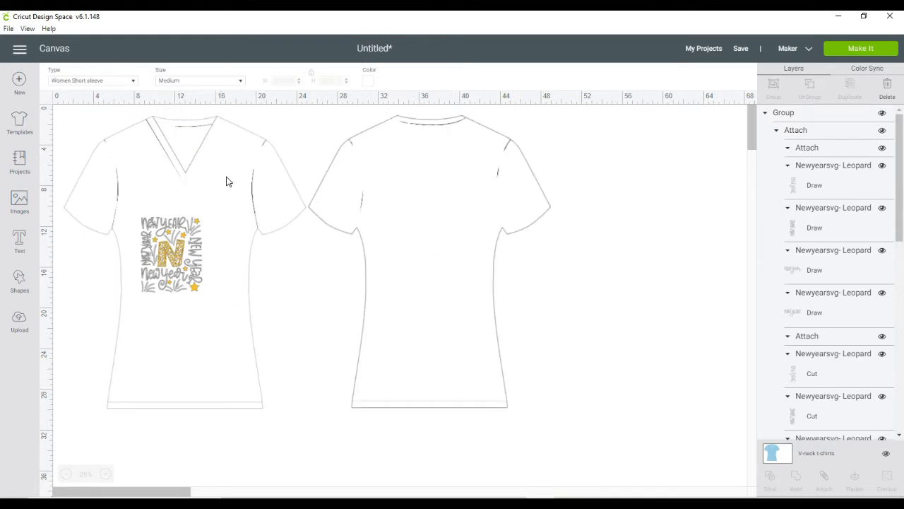
click(369, 87)
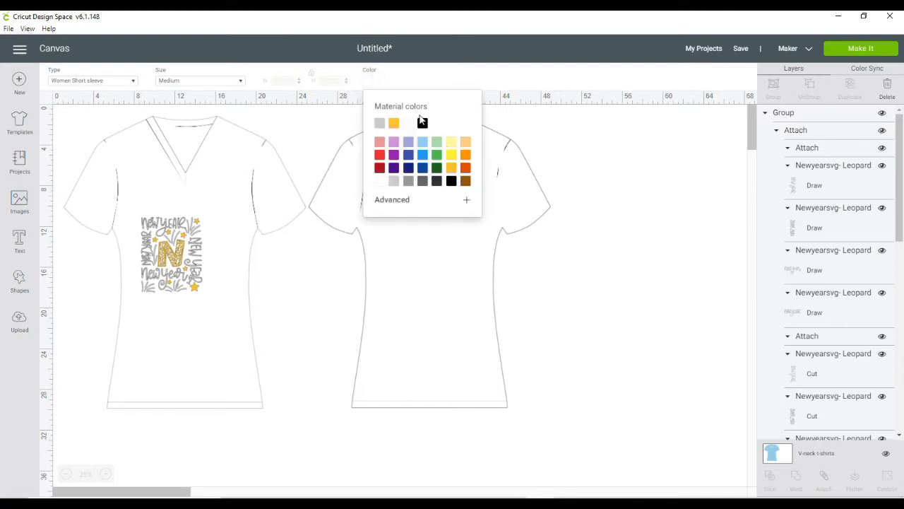
click(422, 125)
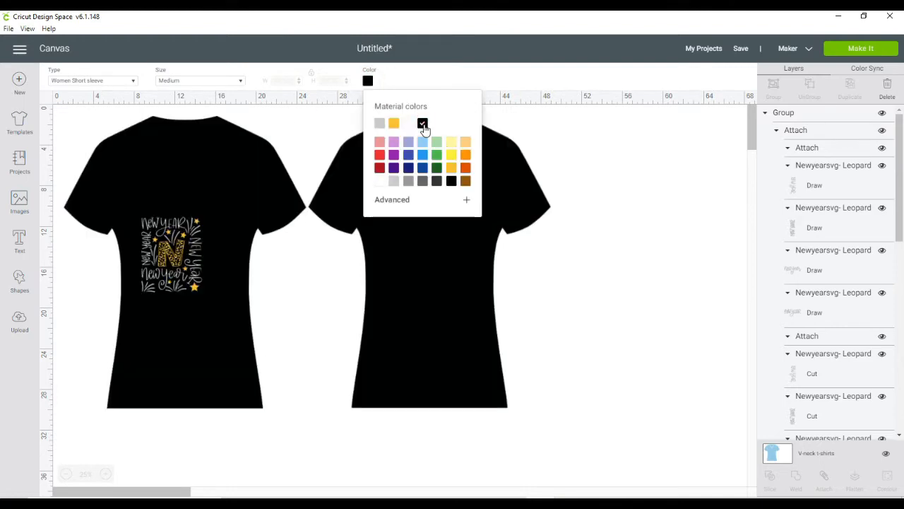
Enlarge the design to about 8.1 by 10 inches and place it at about X 8.7, Y 9.6 on the shirt front.
click(170, 247)
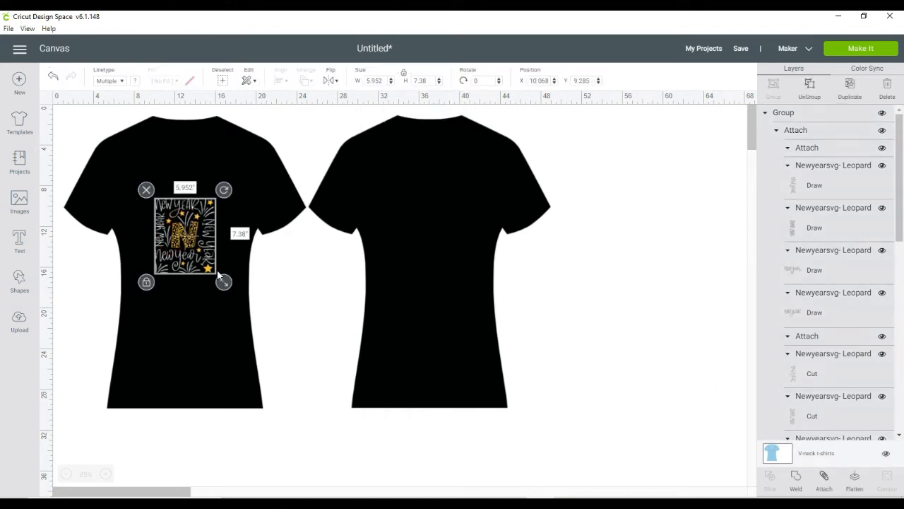
drag(224, 281, 188, 280)
click(296, 322)
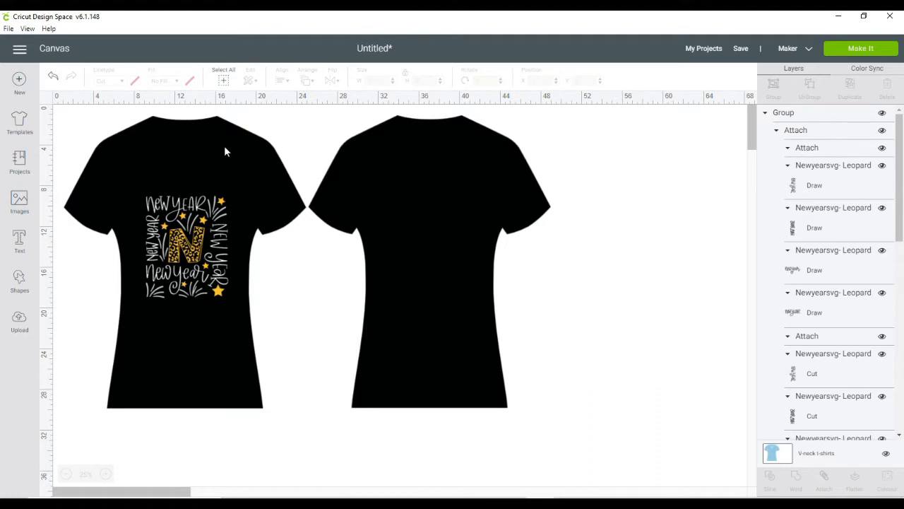
drag(218, 261, 212, 267)
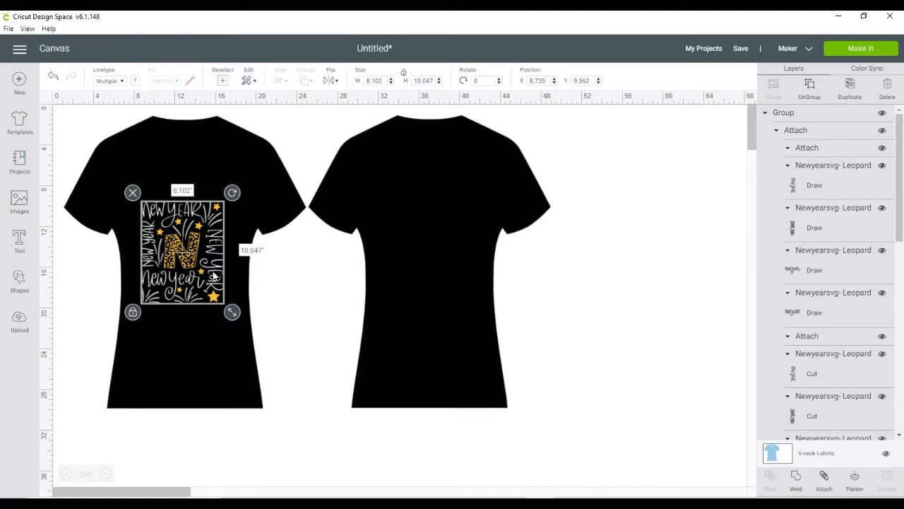
With proportions unlocked, set the design's width to 8.50 inches and reduce its height, then reposition it on the shirt front.
click(403, 74)
drag(386, 80, 364, 79)
text(8)
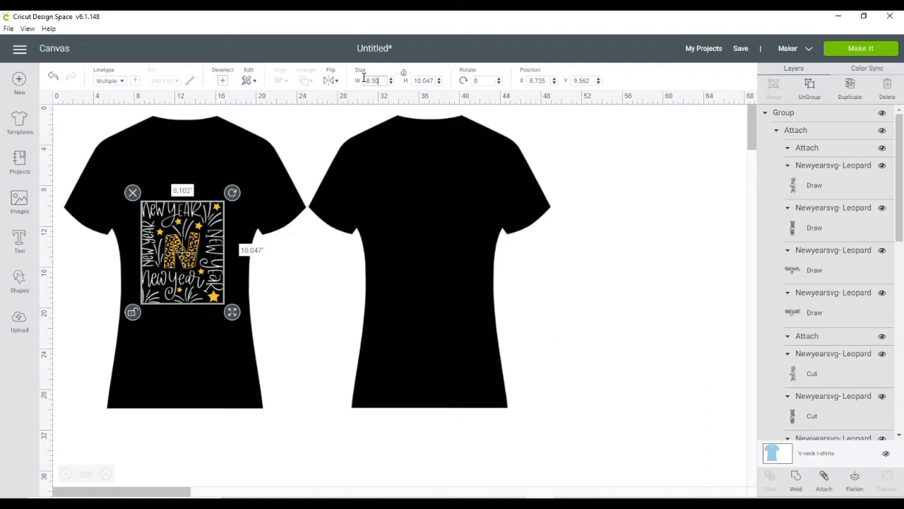
click(404, 78)
drag(186, 259, 183, 262)
click(636, 414)
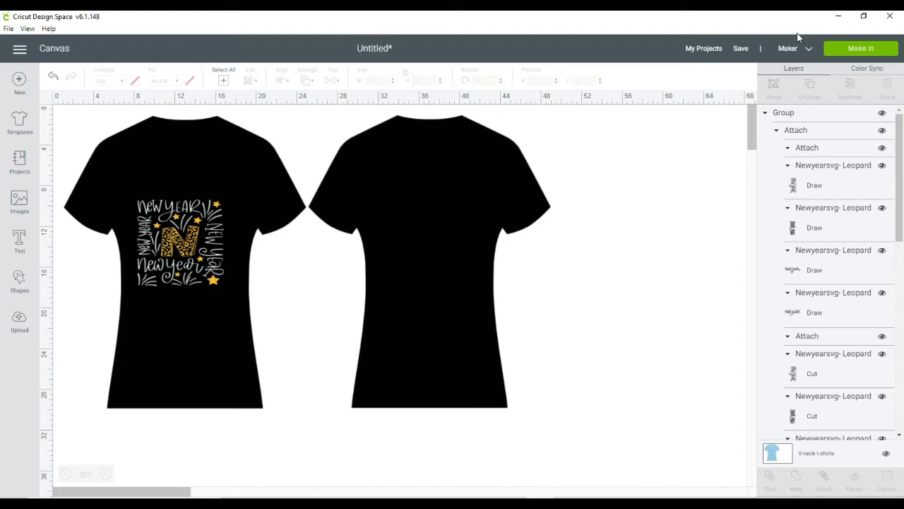
Send the project to mat preparation and turn on mirroring for the grey, white lettering and yellow mats.
click(859, 50)
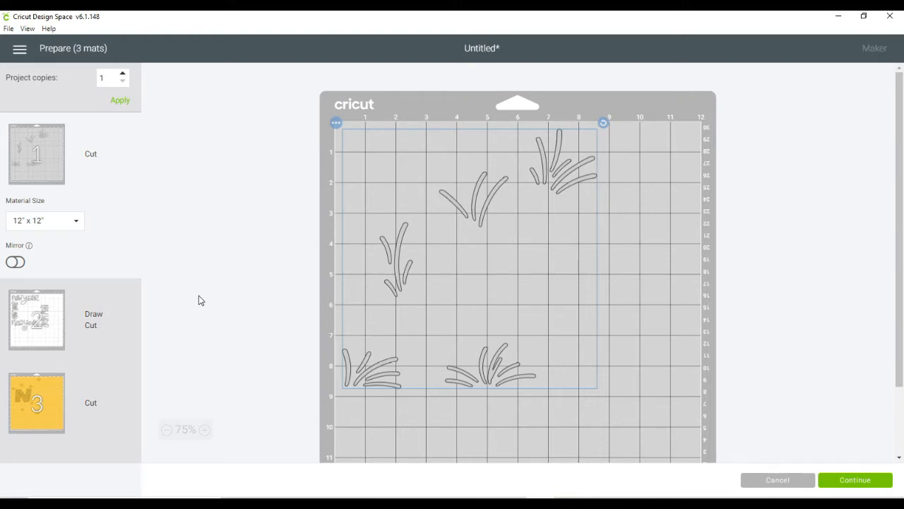
click(17, 261)
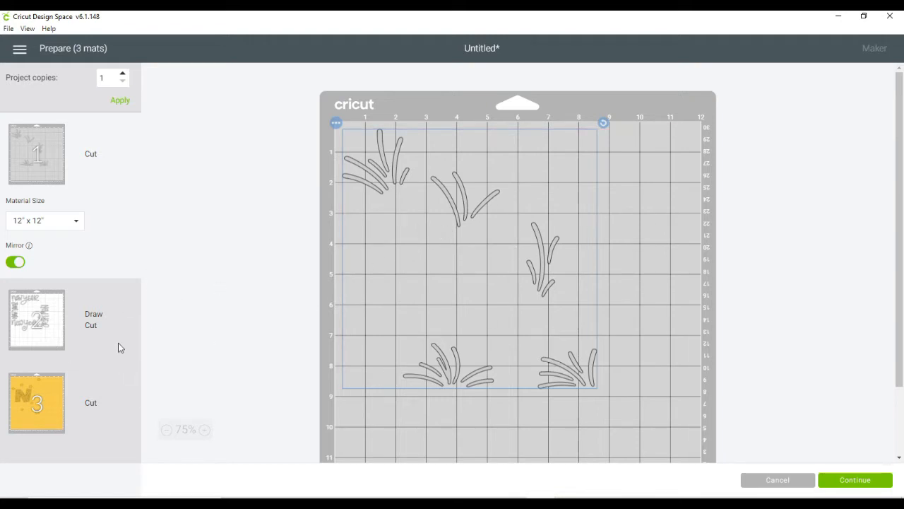
click(50, 324)
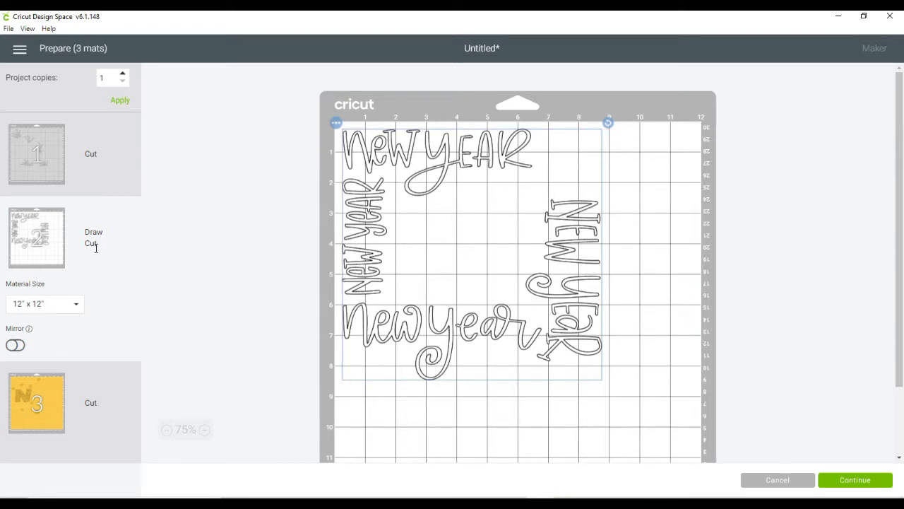
click(24, 348)
click(18, 346)
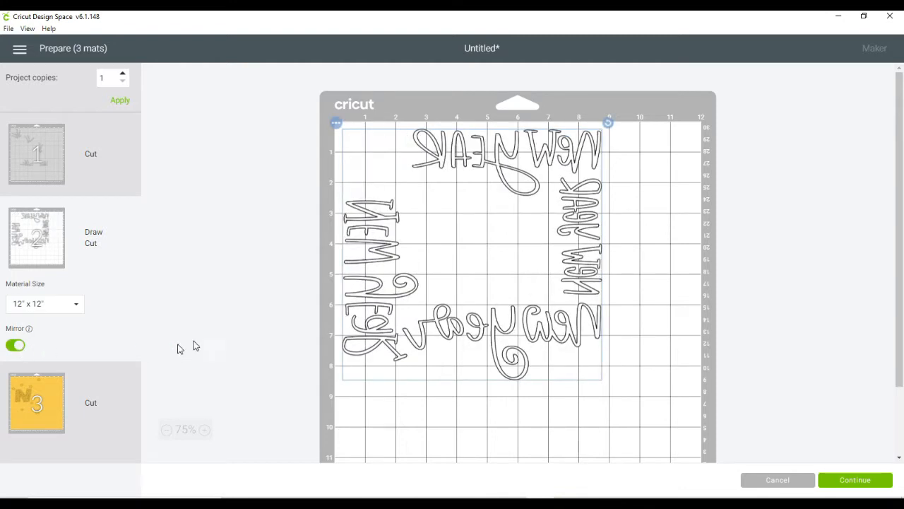
click(49, 413)
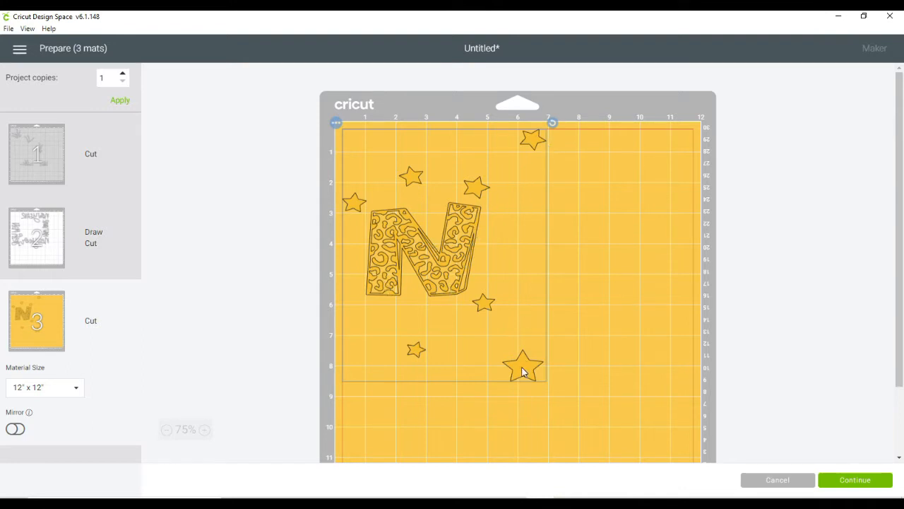
click(19, 433)
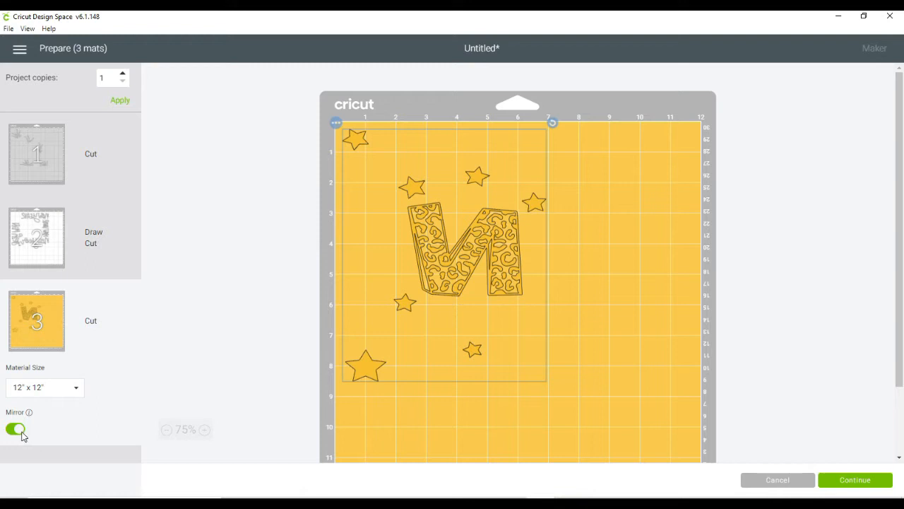
Continue to the cutting setup, choose Glitter Iron-On from the compatible iron-on materials as the base material, and set its pressure to More.
click(864, 485)
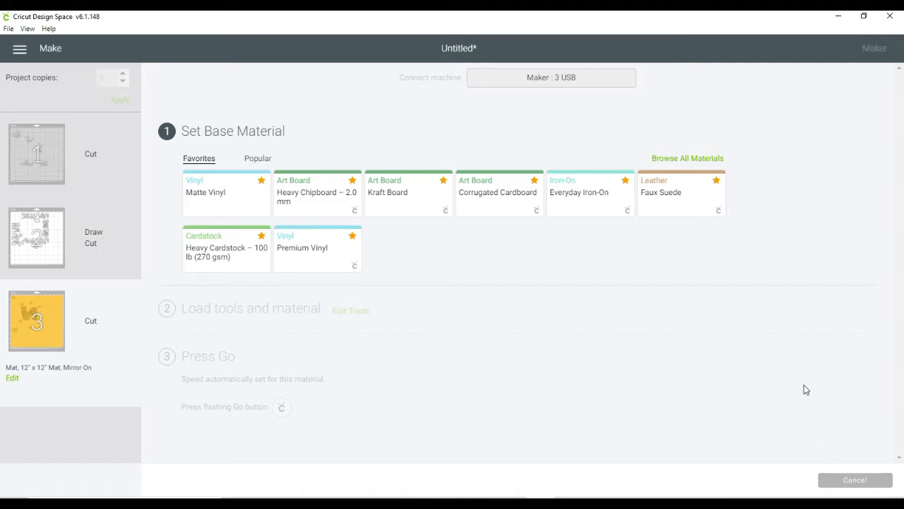
click(703, 161)
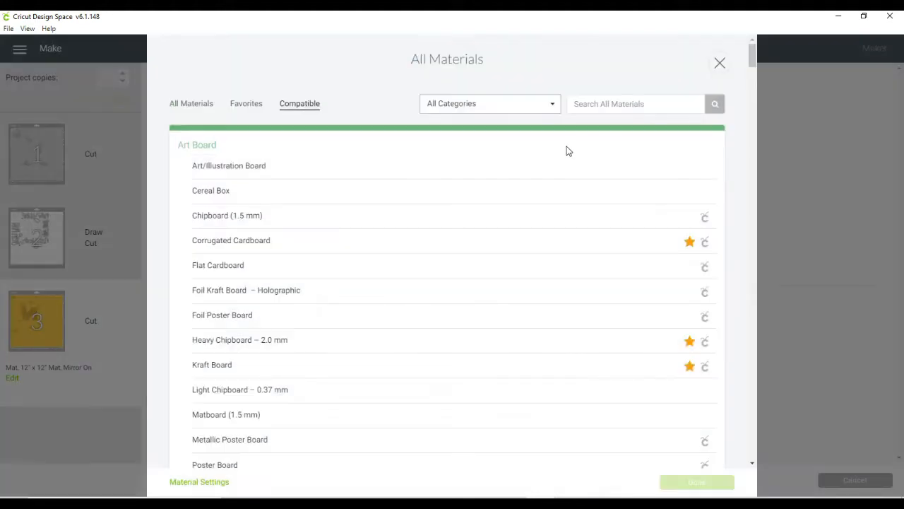
click(553, 106)
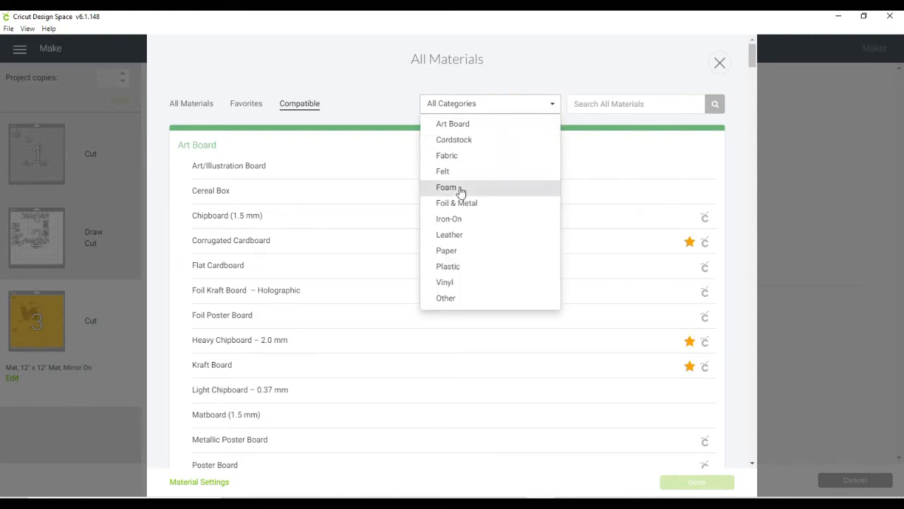
click(453, 224)
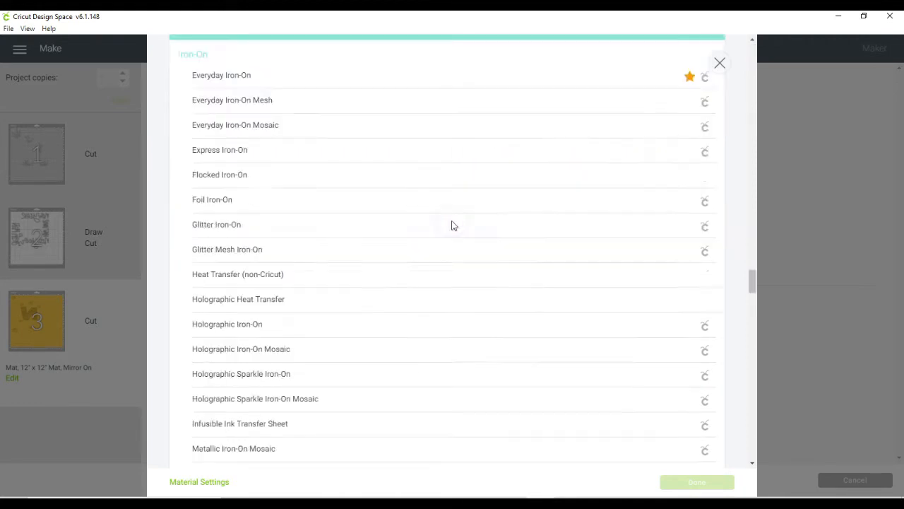
click(226, 225)
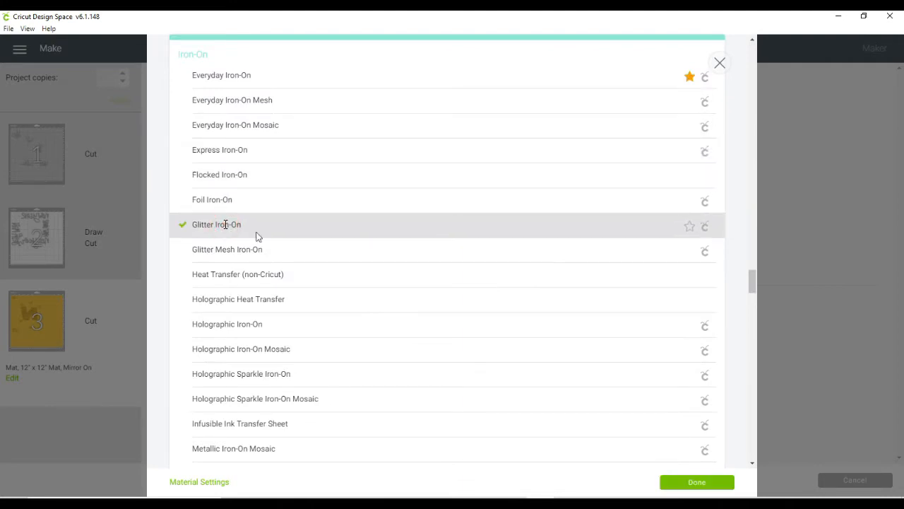
click(687, 482)
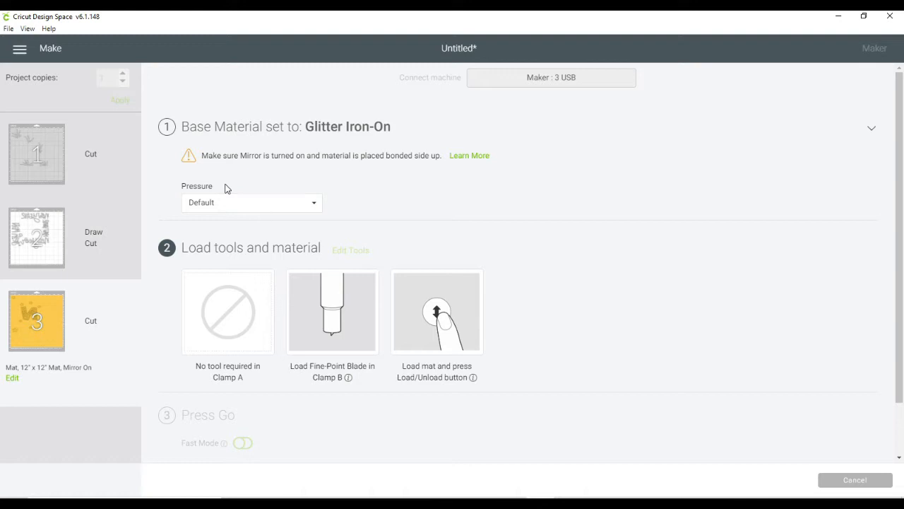
click(314, 205)
click(223, 226)
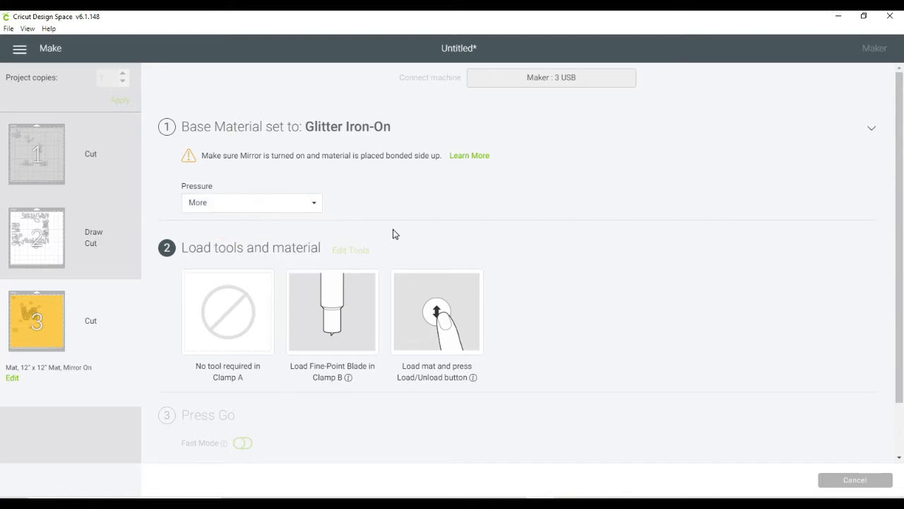